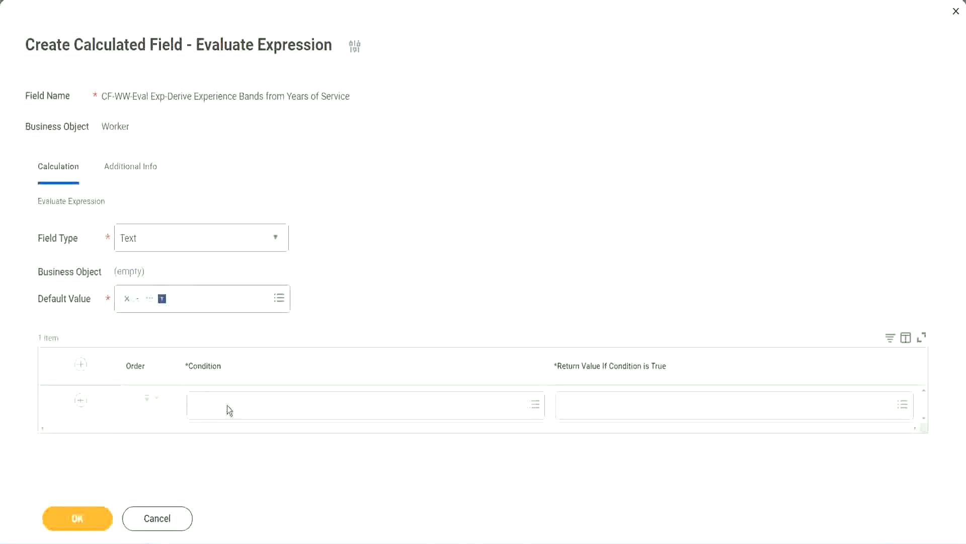
# Copy the Field 1 name from the Notepad++ notes and set the first condition to CF-WW-TF-Length of Service between 0 and 7 years
pyautogui.click(229, 411)
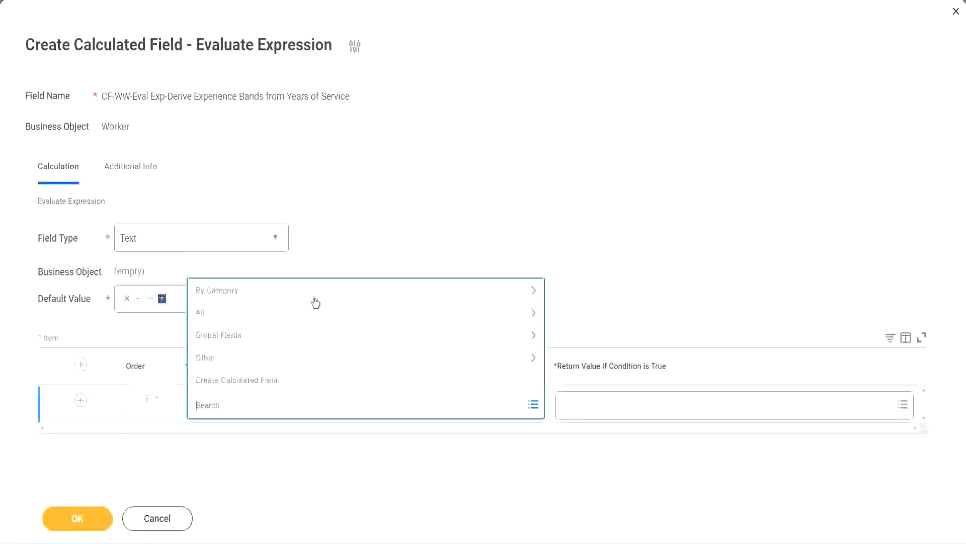
pyautogui.click(369, 224)
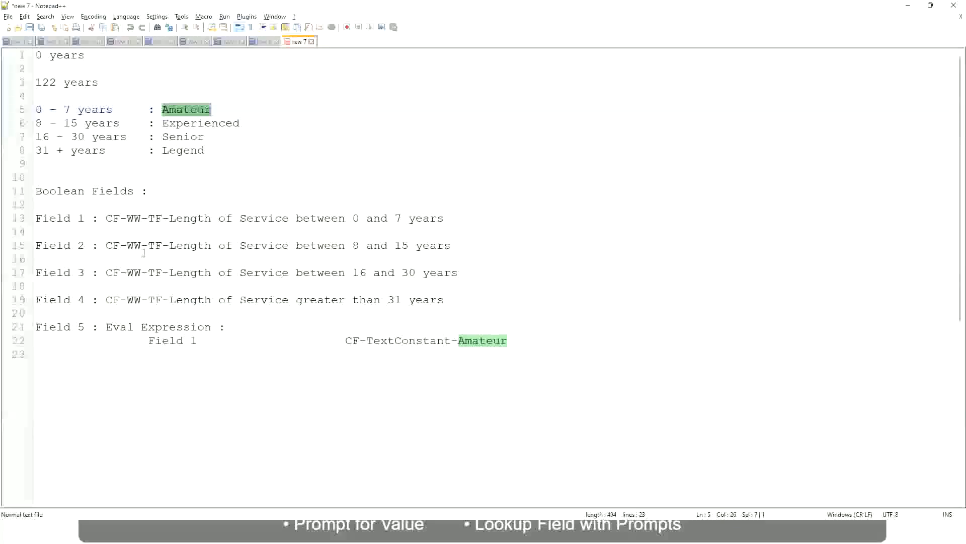
pyautogui.moveTo(106, 219); pyautogui.dragTo(445, 222)
pyautogui.hotkey('ctrl', 'c')
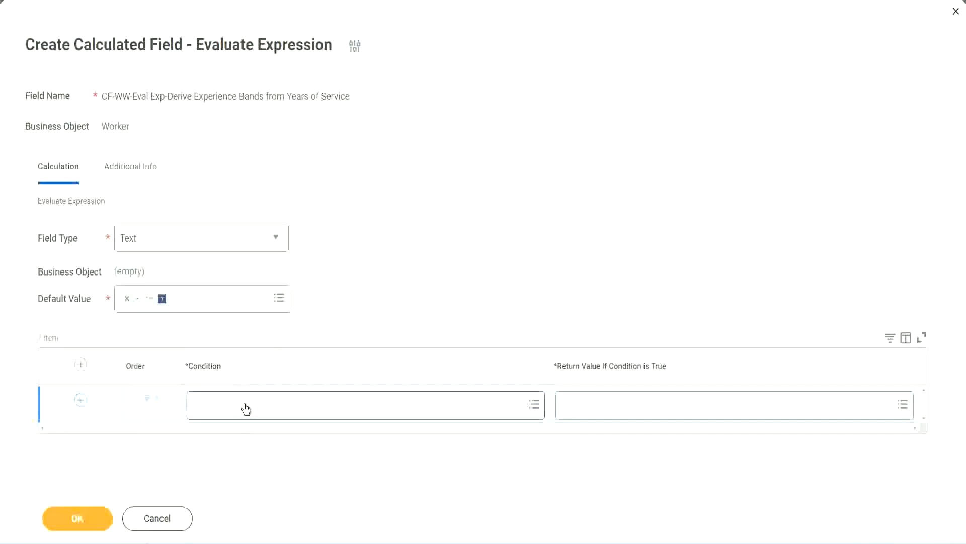
pyautogui.click(246, 409)
pyautogui.hotkey('ctrl', 'v')
pyautogui.press('Return')
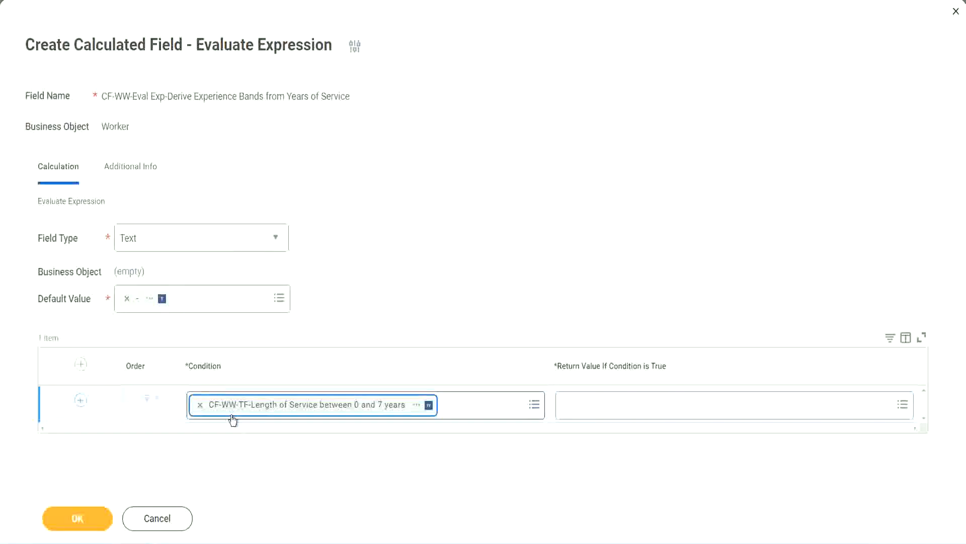
pyautogui.click(446, 280)
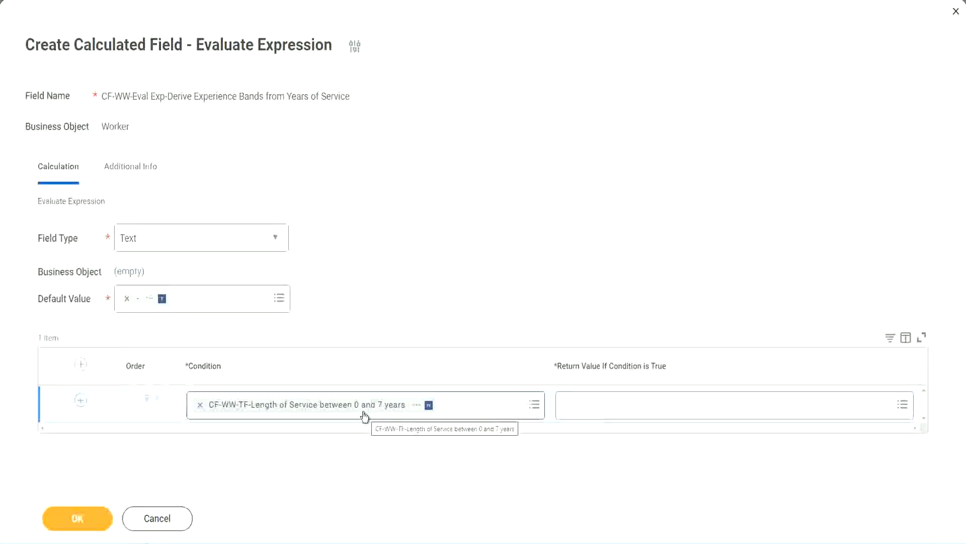
# Search the first row's return value options for "Amaterue"
pyautogui.click(628, 413)
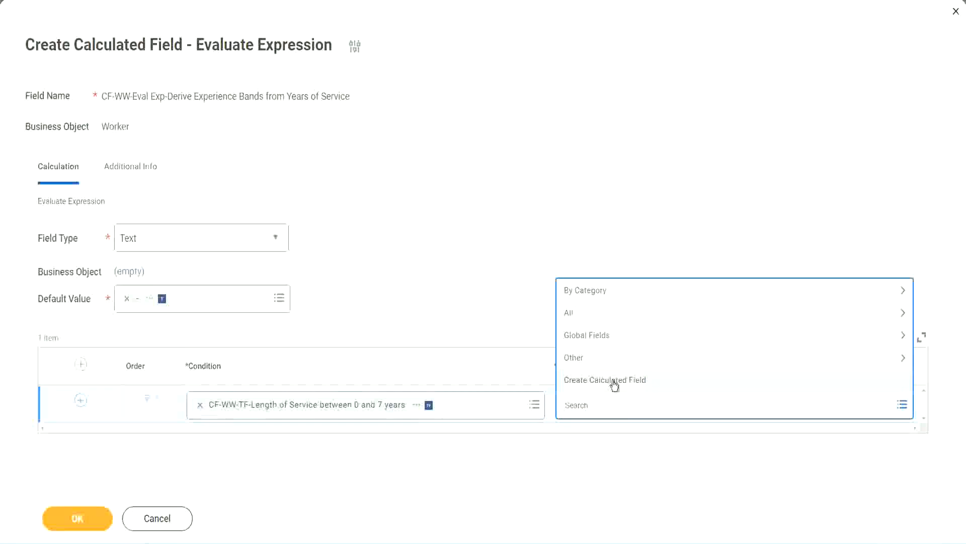
pyautogui.click(560, 251)
pyautogui.click(583, 405)
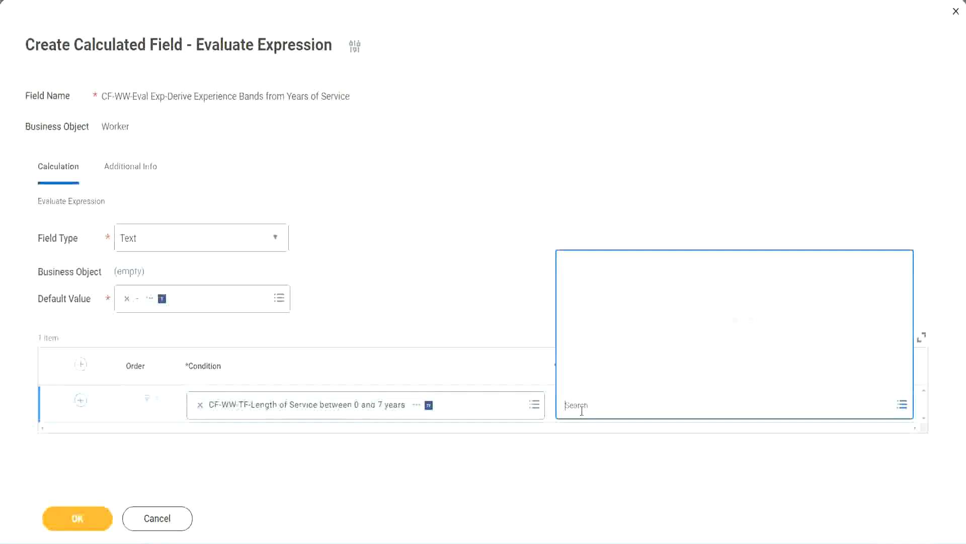
pyautogui.write('Amaterue')
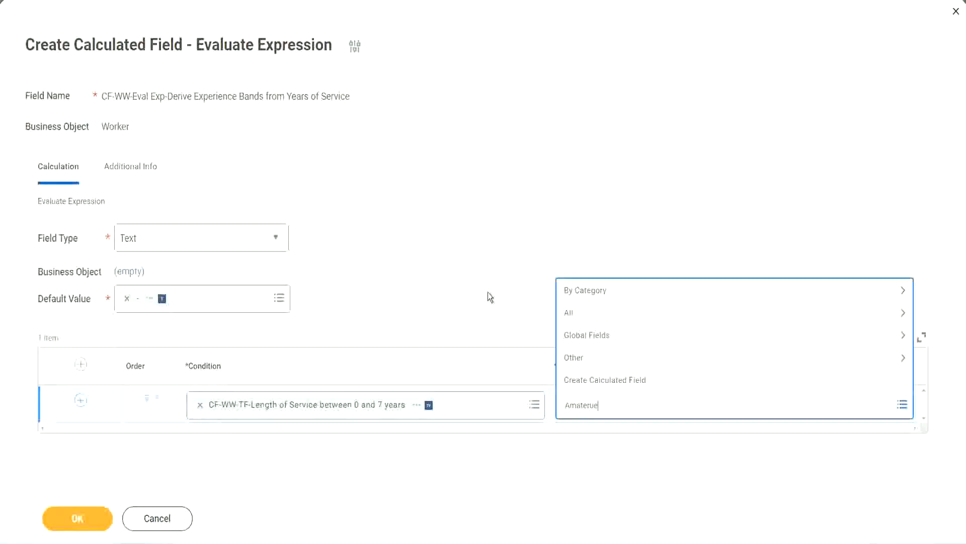
pyautogui.press('Return')
pyautogui.click(609, 408)
pyautogui.click(487, 297)
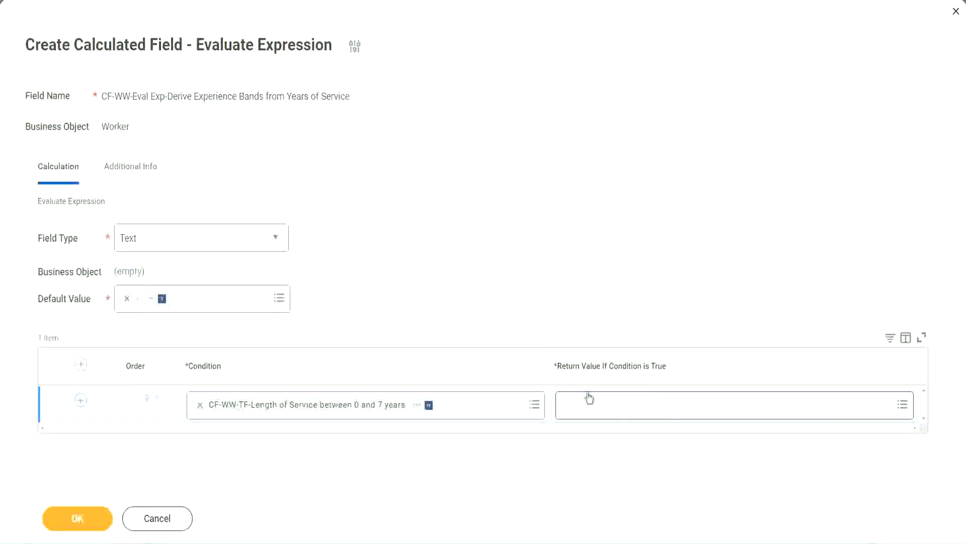
# Start a new calculated field from the first row's return value and name it CF-WW-TC-Amateur
pyautogui.click(627, 404)
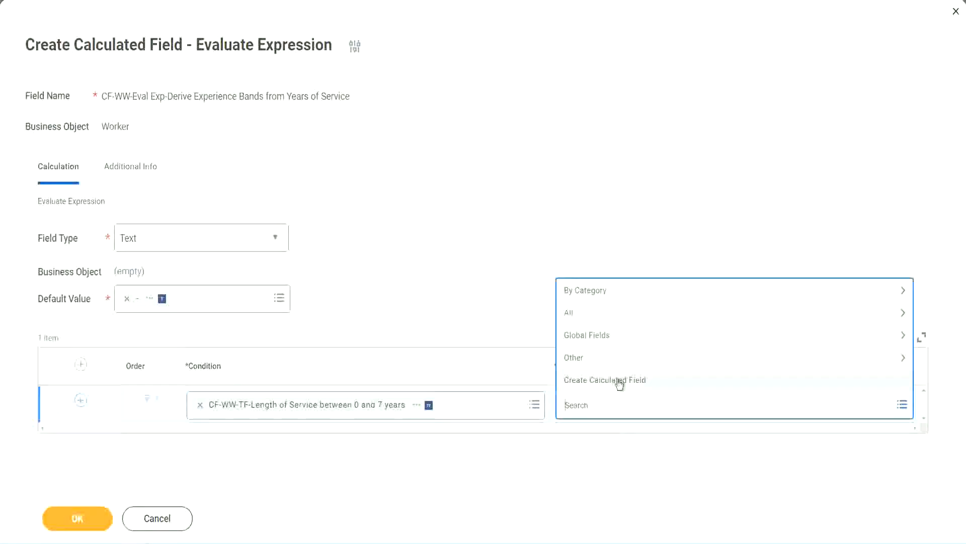
pyautogui.click(619, 383)
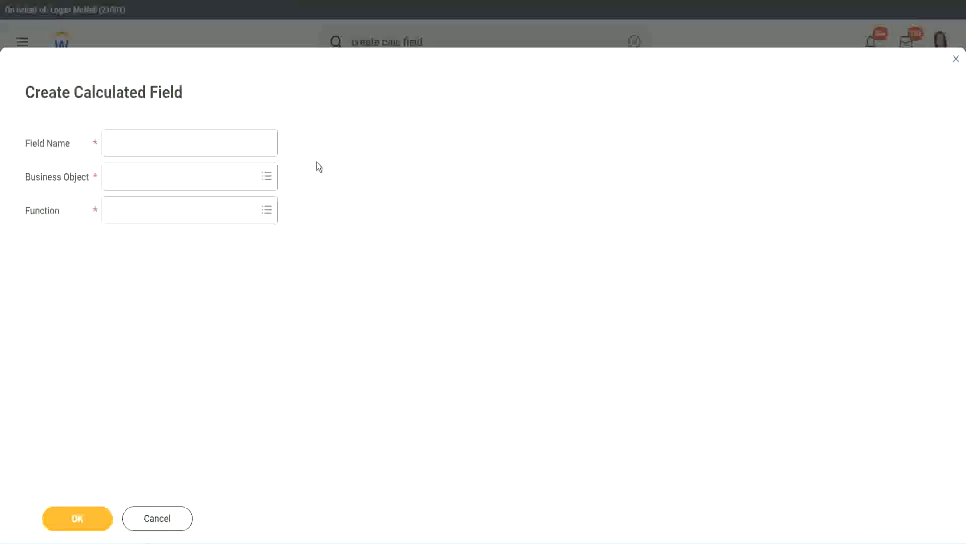
pyautogui.click(119, 144)
pyautogui.write('CF-TC')
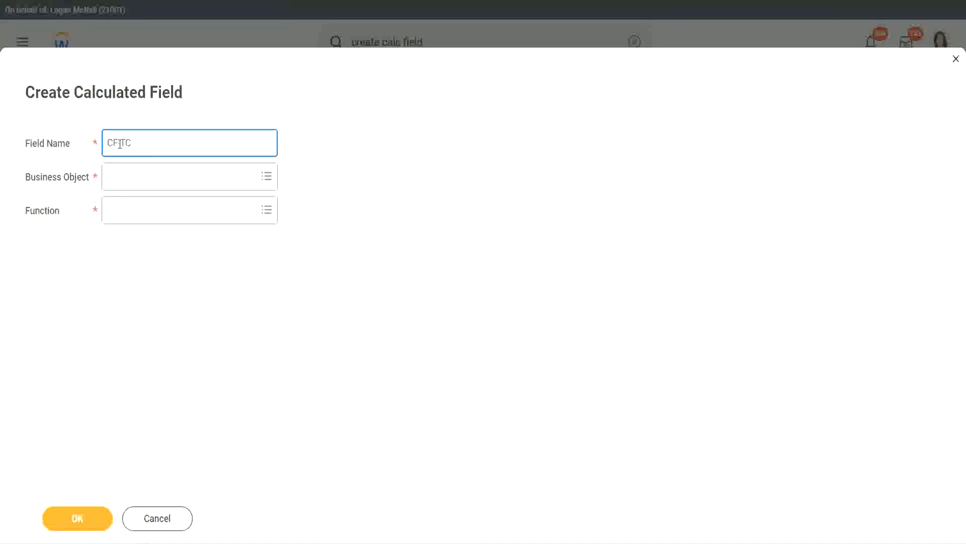
pyautogui.write('-Amateur')
pyautogui.click(121, 143)
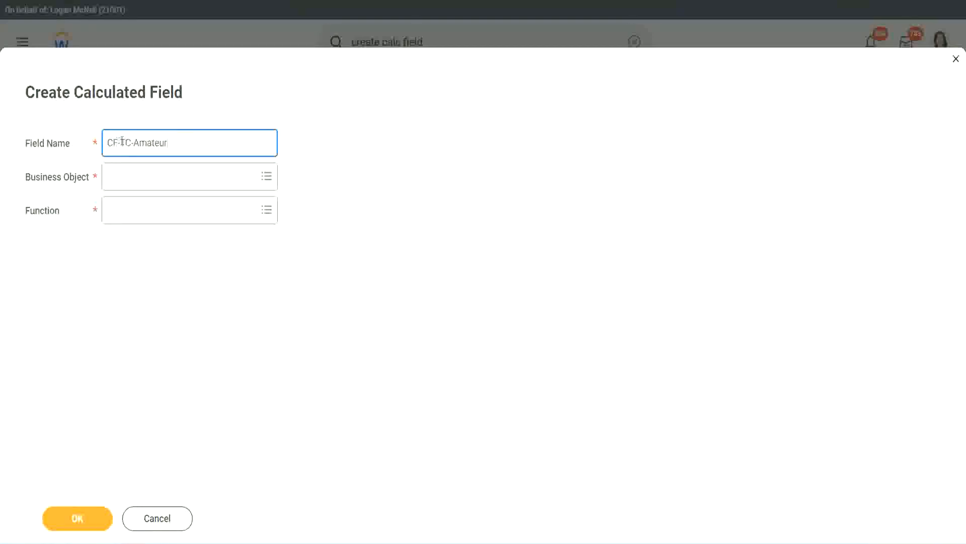
pyautogui.write('WW')
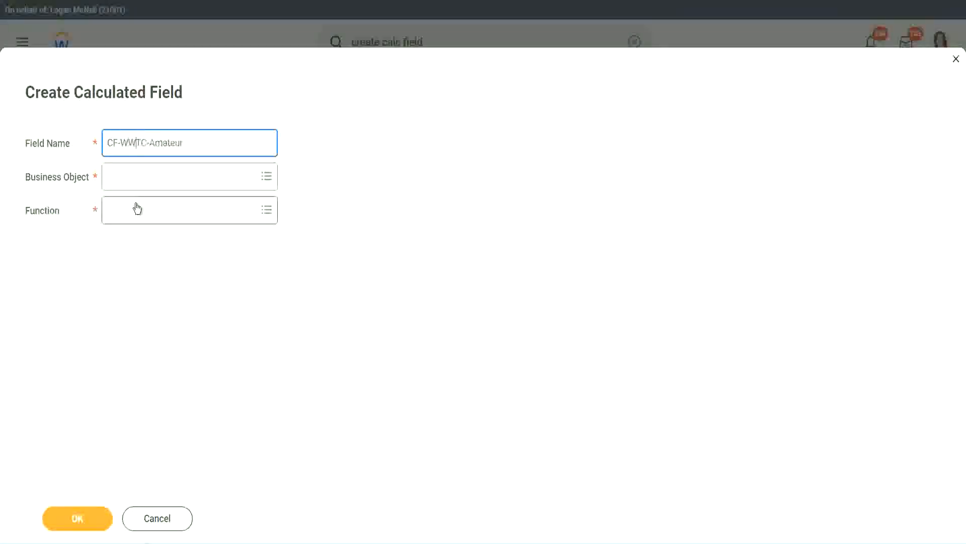
# Set the new calculated field's business object to Global
pyautogui.click(135, 177)
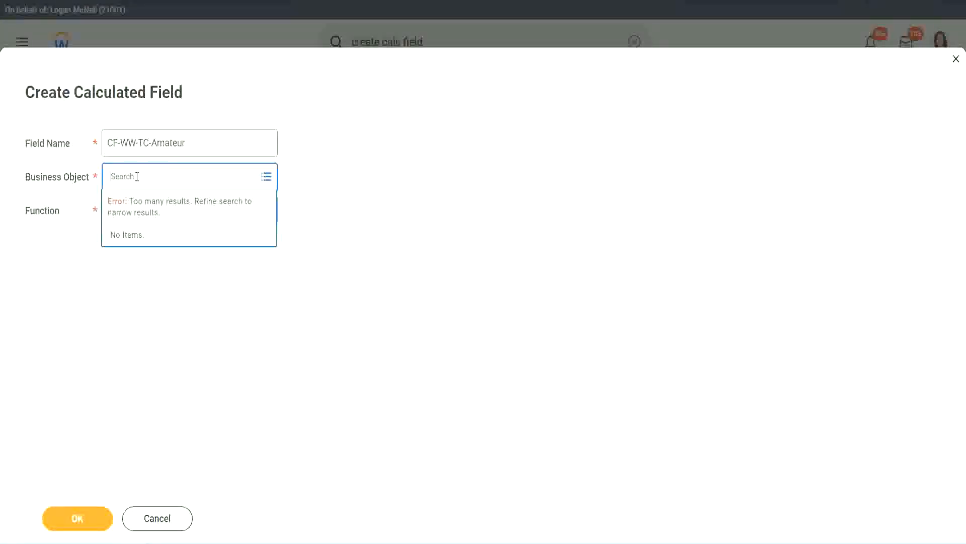
pyautogui.write('worker')
pyautogui.press('BackSpace')
pyautogui.press('BackSpace')
pyautogui.press('BackSpace')
pyautogui.press('BackSpace')
pyautogui.press('BackSpace')
pyautogui.press('BackSpace')
pyautogui.write('global')
pyautogui.press('Return')
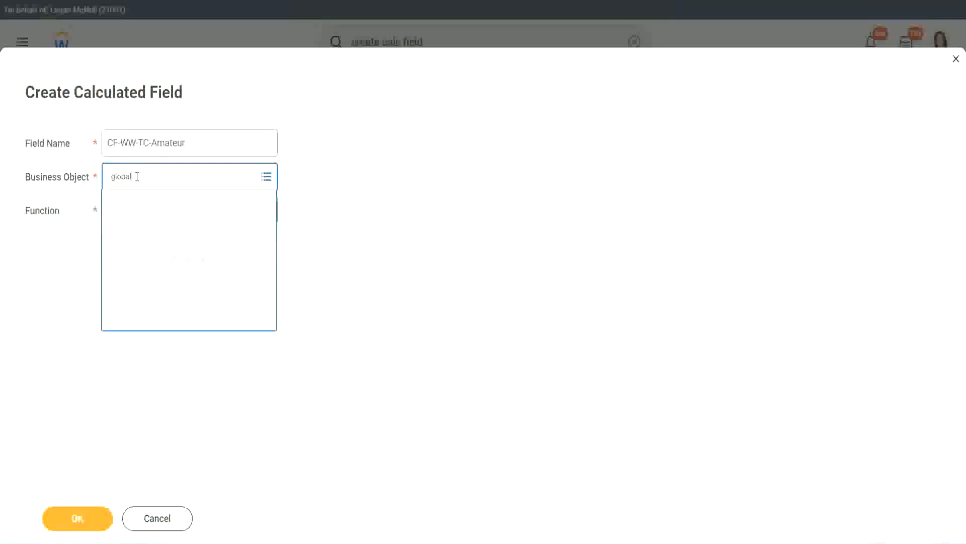
pyautogui.click(150, 237)
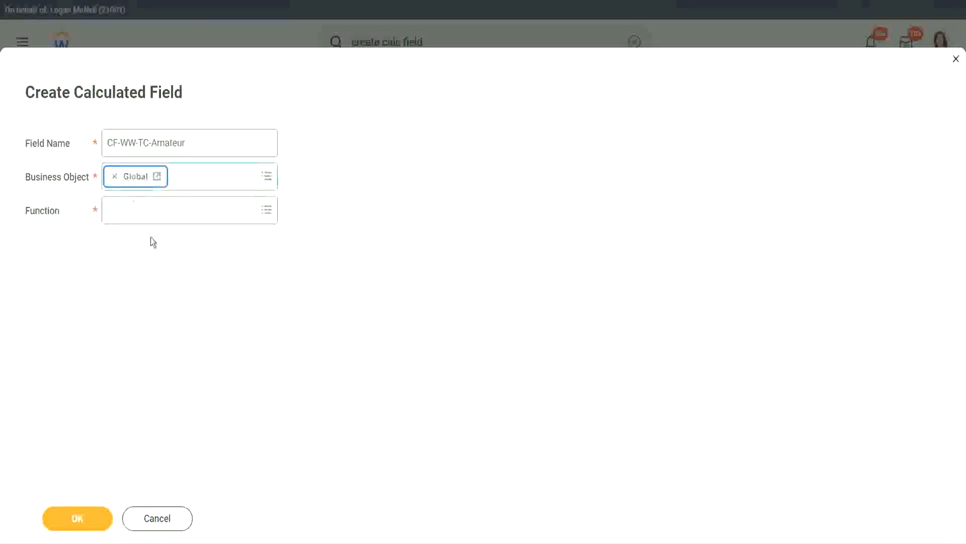
pyautogui.tripleClick(250, 140)
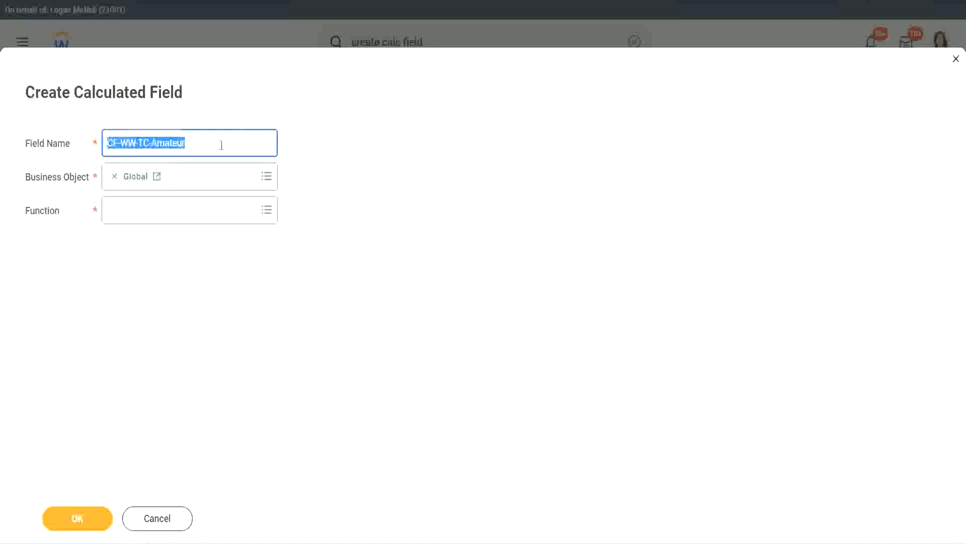
pyautogui.click(212, 145)
pyautogui.doubleClick(191, 142)
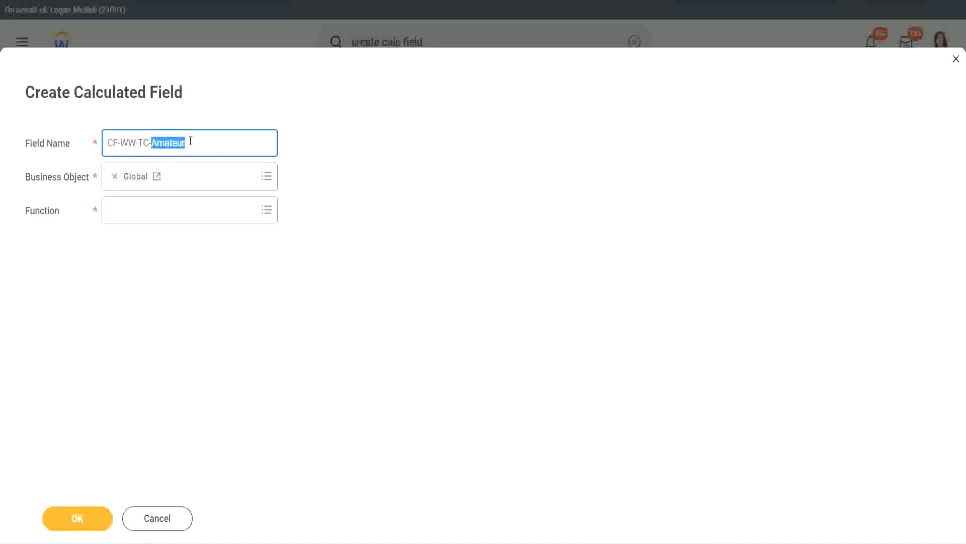
pyautogui.click(192, 142)
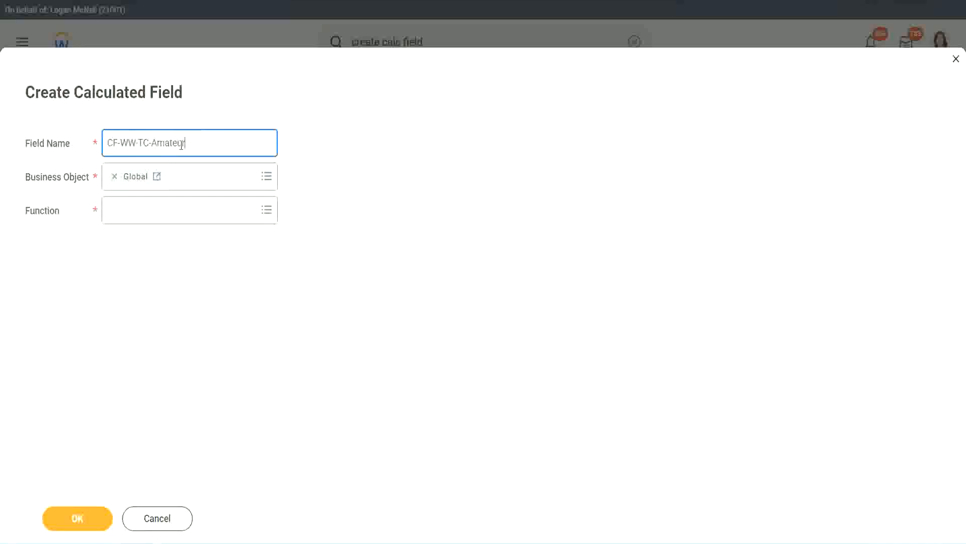
pyautogui.doubleClick(181, 144)
# Choose Text Constant as the new field's function and continue to its calculation definition
pyautogui.click(134, 210)
pyautogui.write('text const')
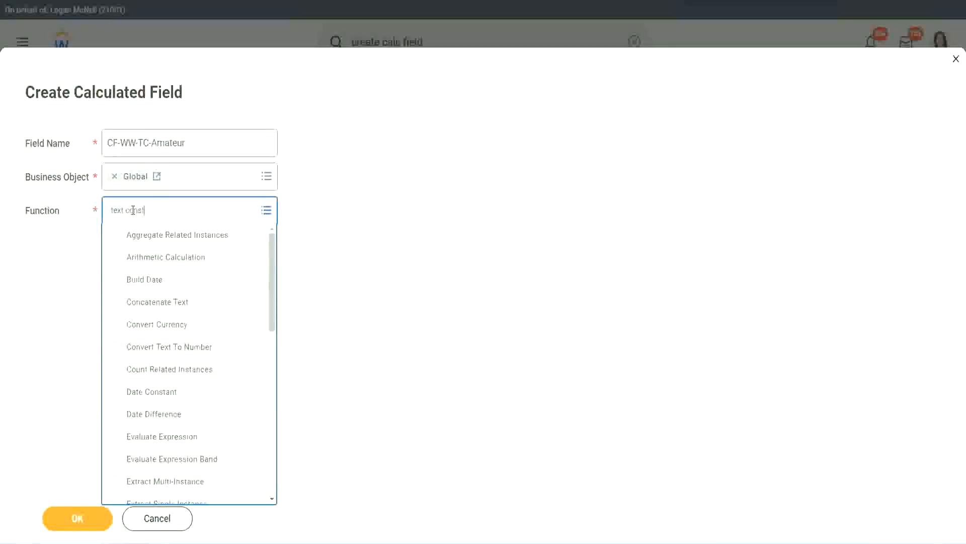
pyautogui.press('Return')
pyautogui.click(81, 527)
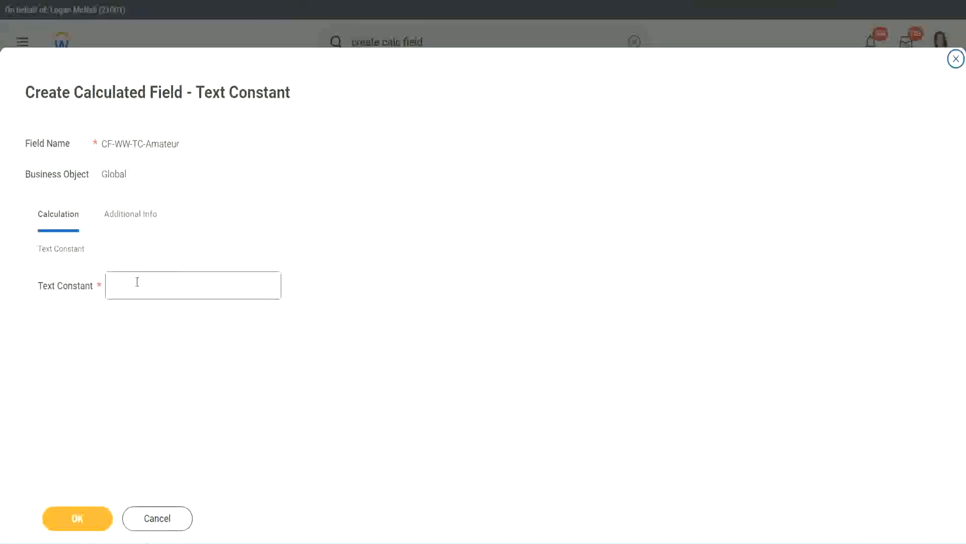
# Set the text constant to Amateur and save the field as the first row's return value
pyautogui.click(157, 282)
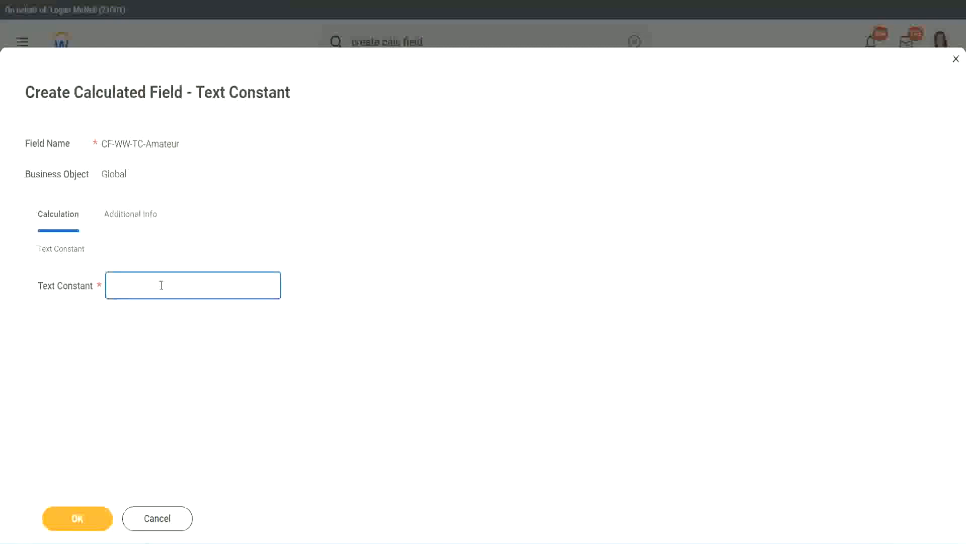
pyautogui.write('Amateur')
pyautogui.click(77, 518)
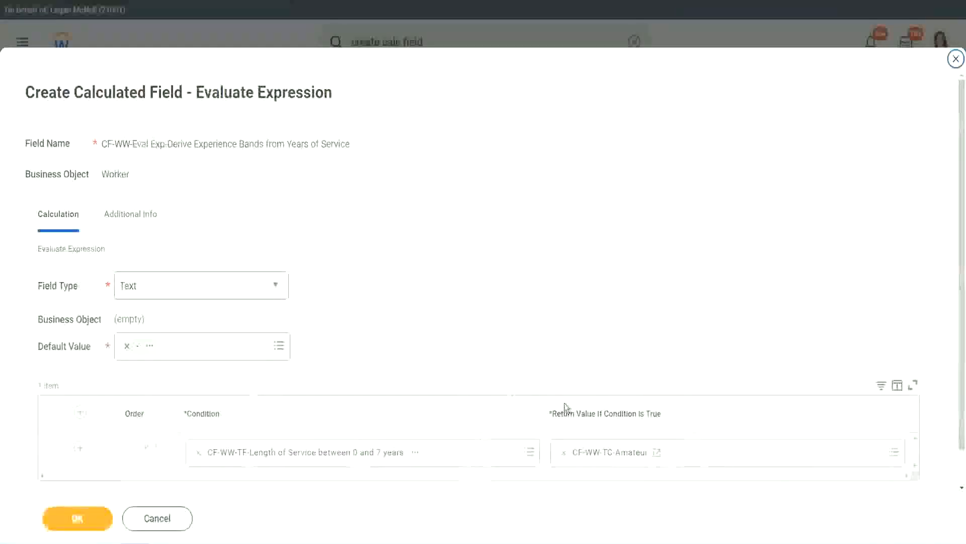
pyautogui.rightClick(600, 457)
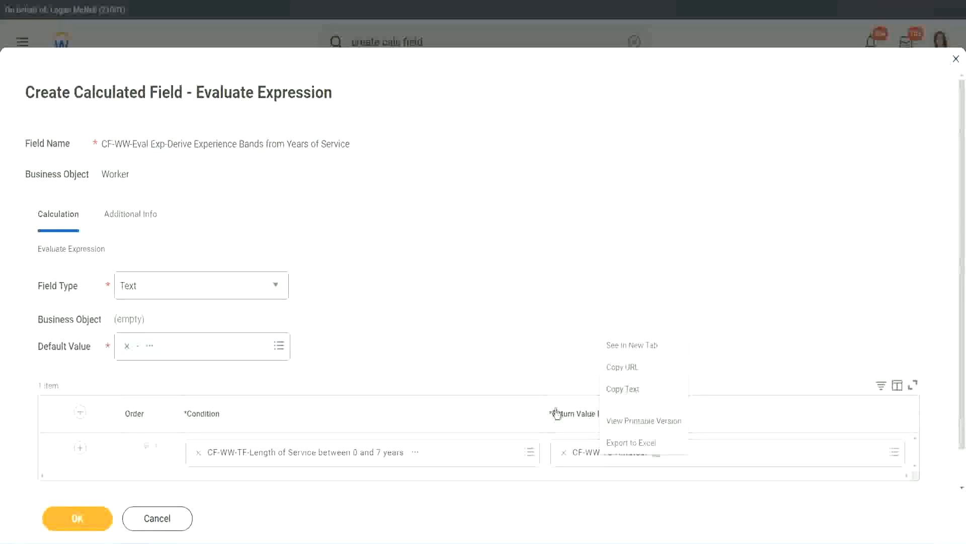
pyautogui.click(600, 459)
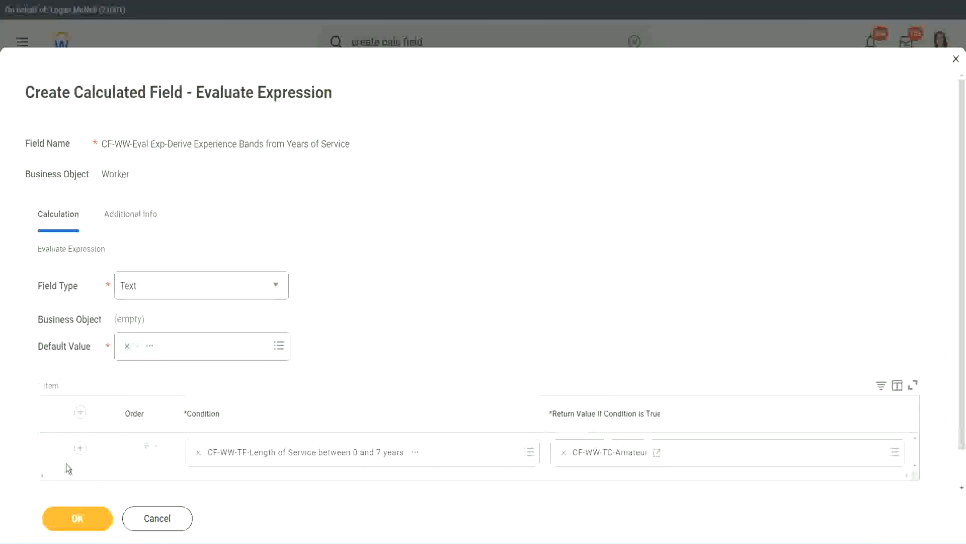
# Add three empty condition rows below the 0 to 7 years row
pyautogui.click(79, 450)
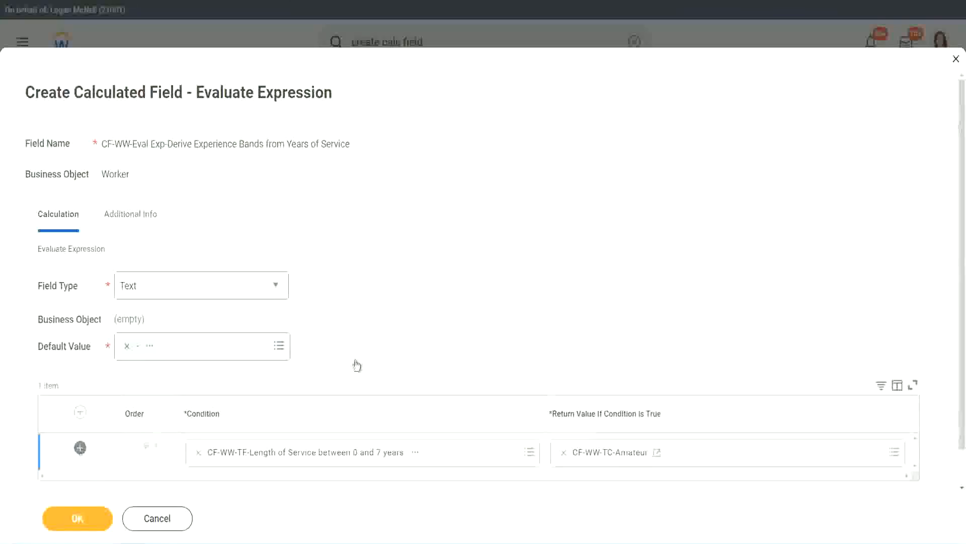
pyautogui.scroll(-2, 379, 351)
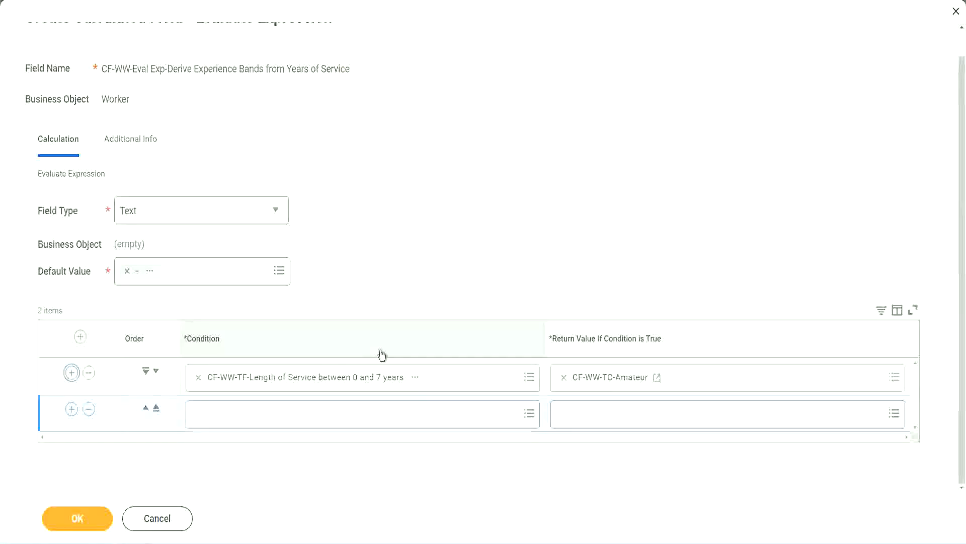
pyautogui.click(72, 413)
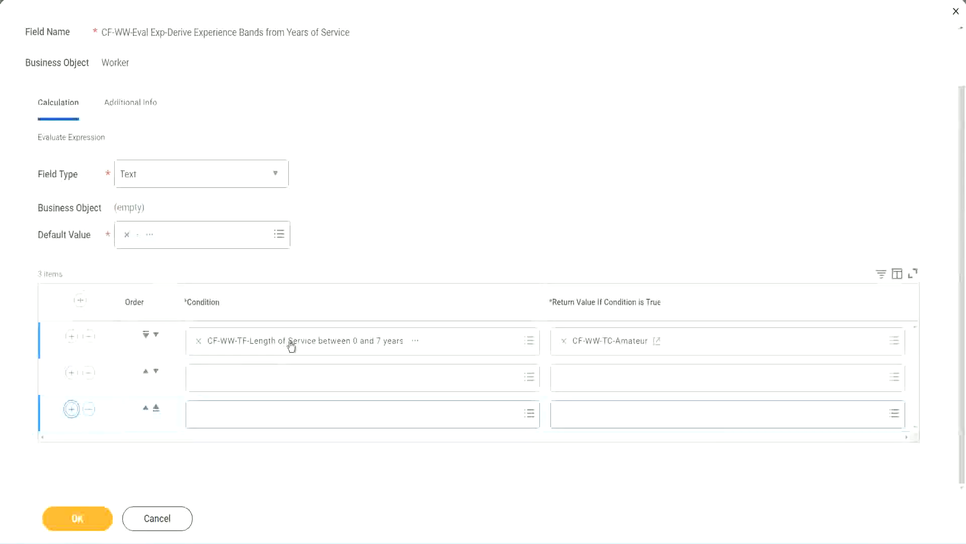
# Set the second row's condition to CF-WW-TF-Length of Service between 8 and 15 years, found by searching for cf-ww-tf
pyautogui.click(238, 378)
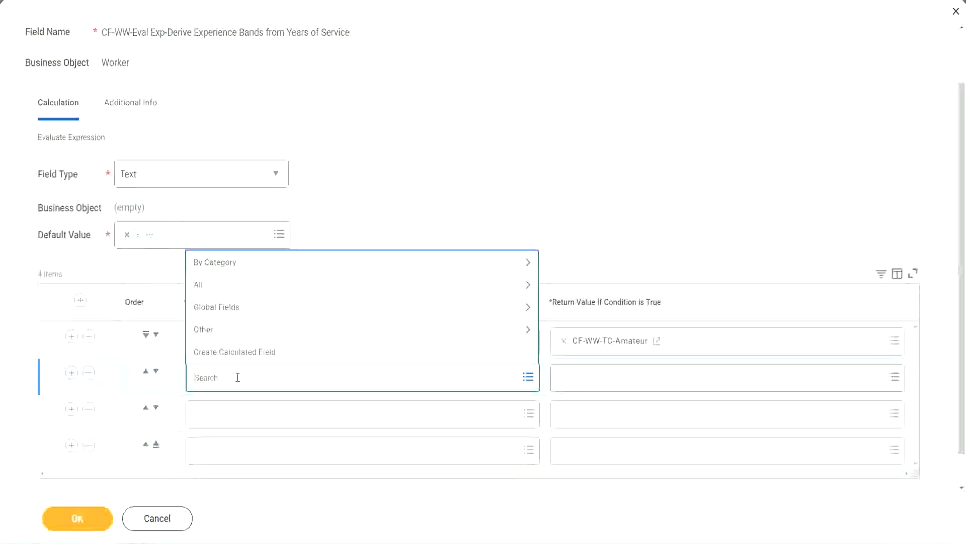
pyautogui.write('cf-ww')
pyautogui.write('-tt')
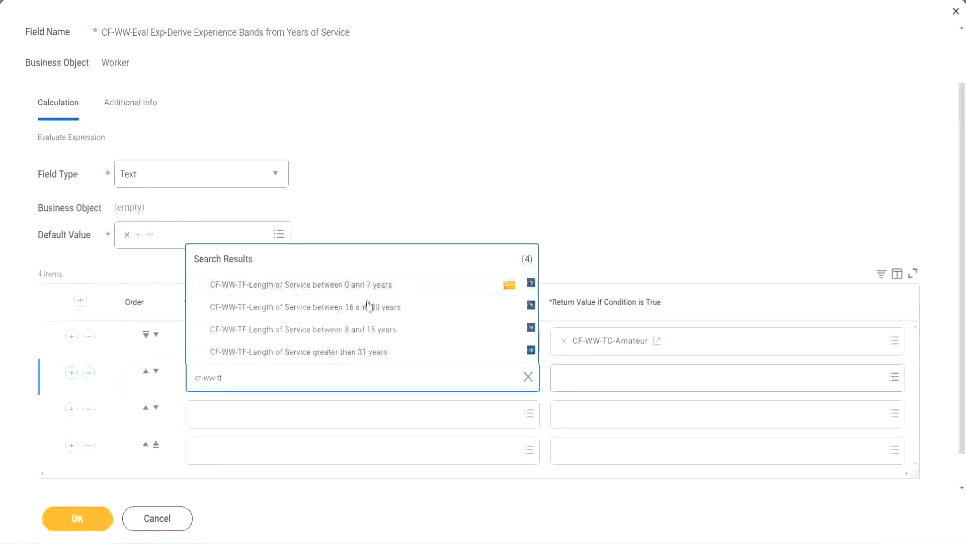
pyautogui.click(371, 332)
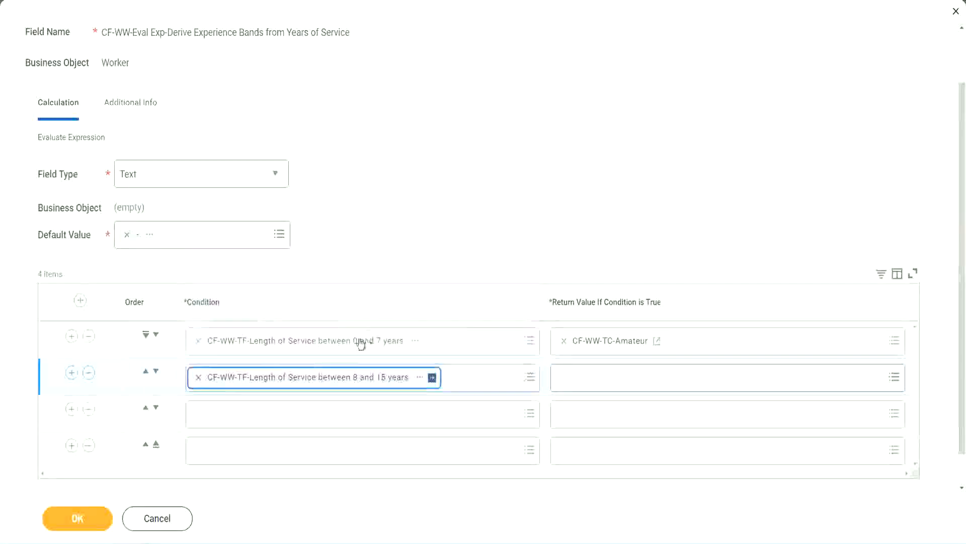
# Set the third row's condition to CF-WW-TF-Length of Service between 16 and 30 years, found by searching for cf-ww-tf
pyautogui.click(243, 414)
pyautogui.write('cf')
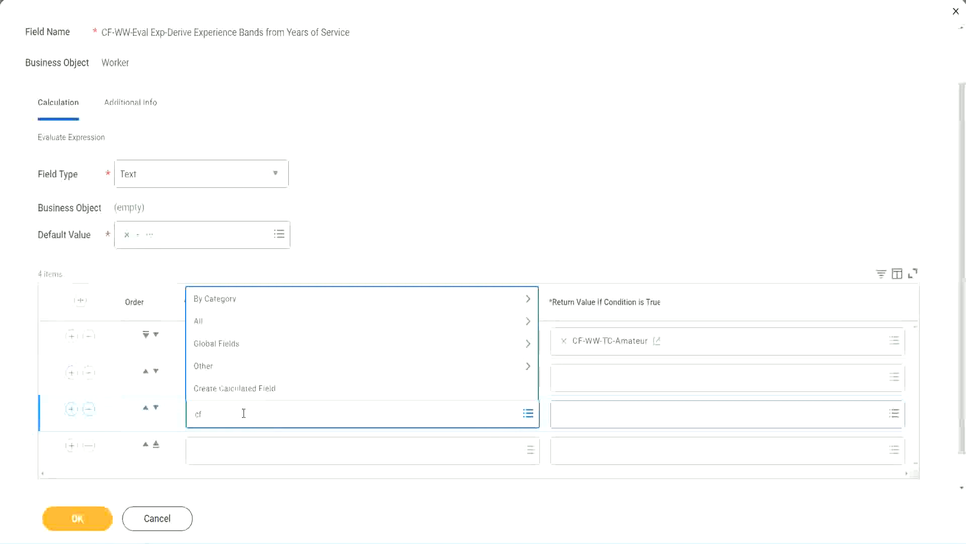
pyautogui.write('-ww-tf')
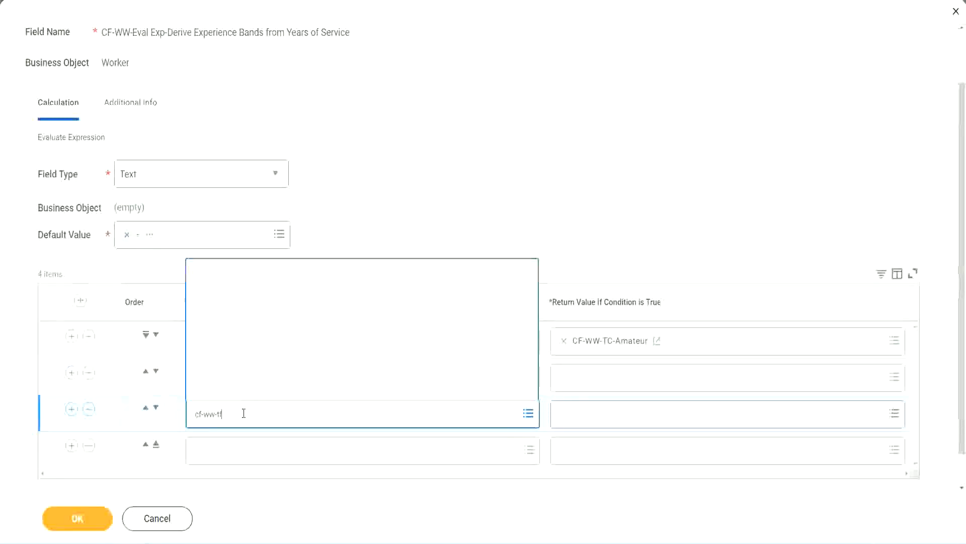
pyautogui.press('Return')
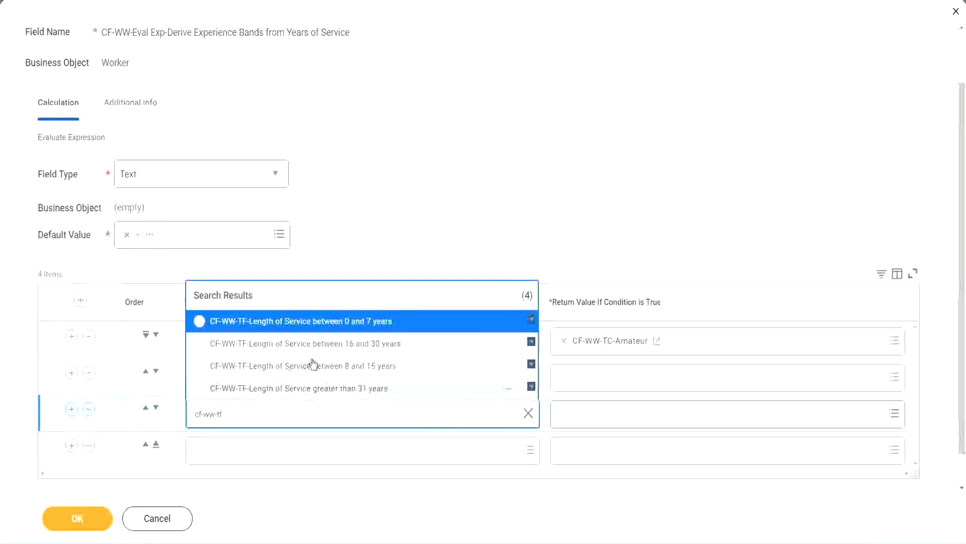
pyautogui.click(387, 348)
# Set the fourth row's condition to CF-WW-TF-Length of Service greater than 31 years, found by searching for cf-ww tf 31
pyautogui.click(228, 451)
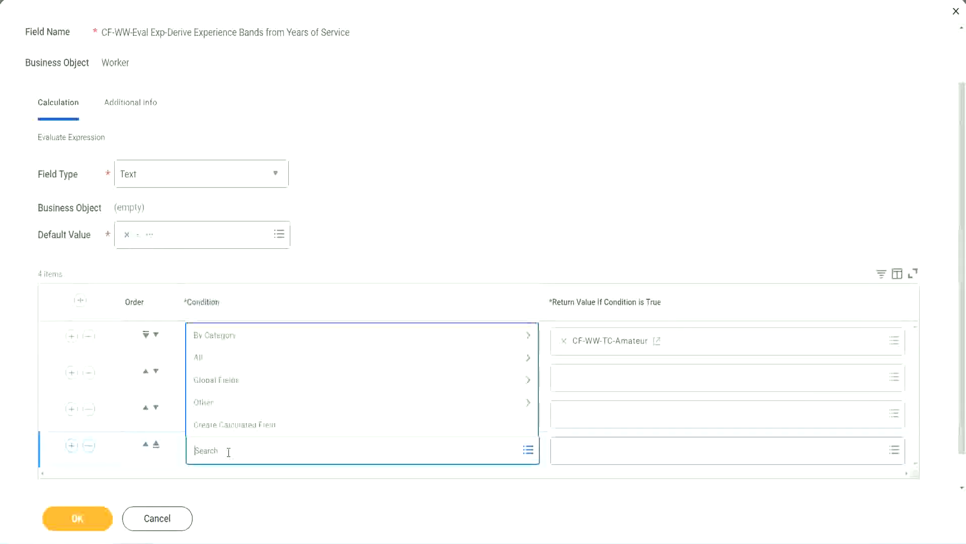
pyautogui.write('cf-ww')
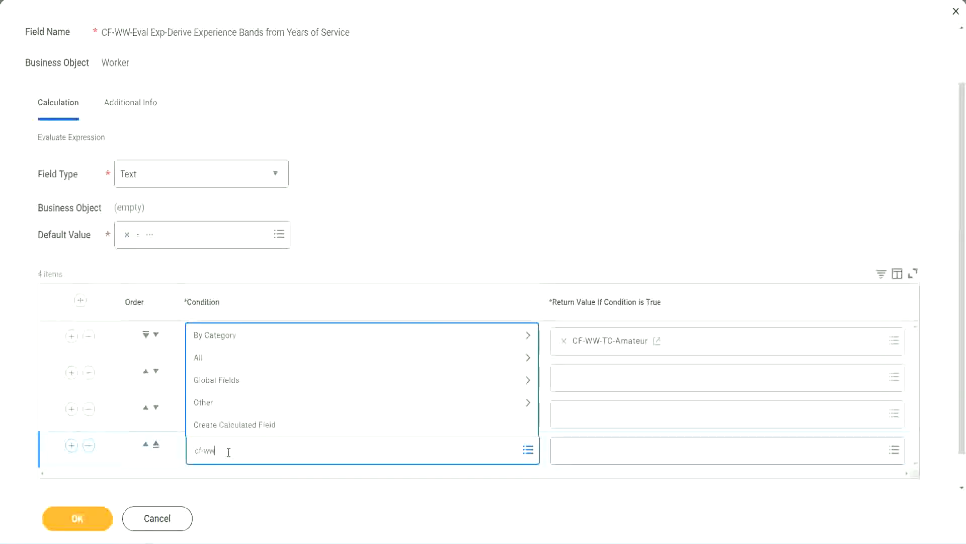
pyautogui.write(' tf 31')
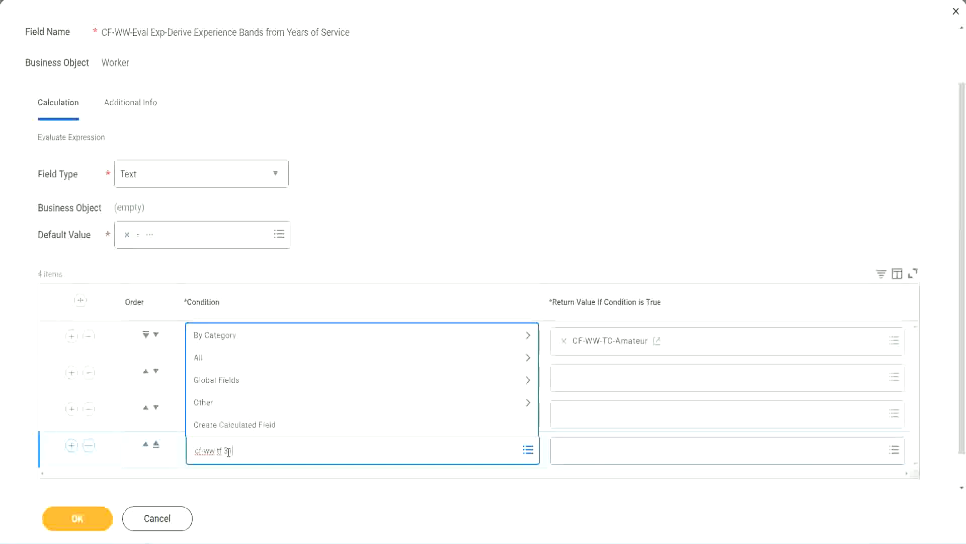
pyautogui.press('Return')
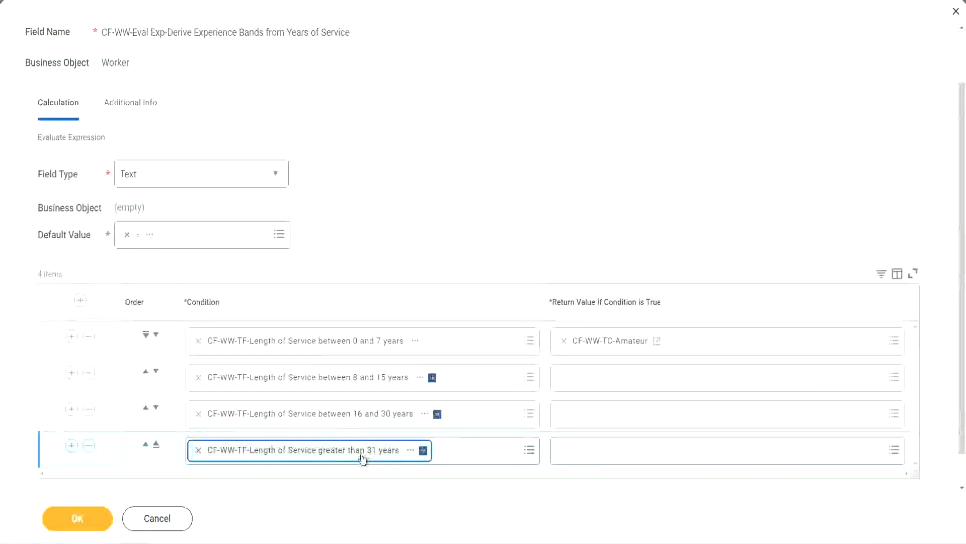
pyautogui.click(434, 208)
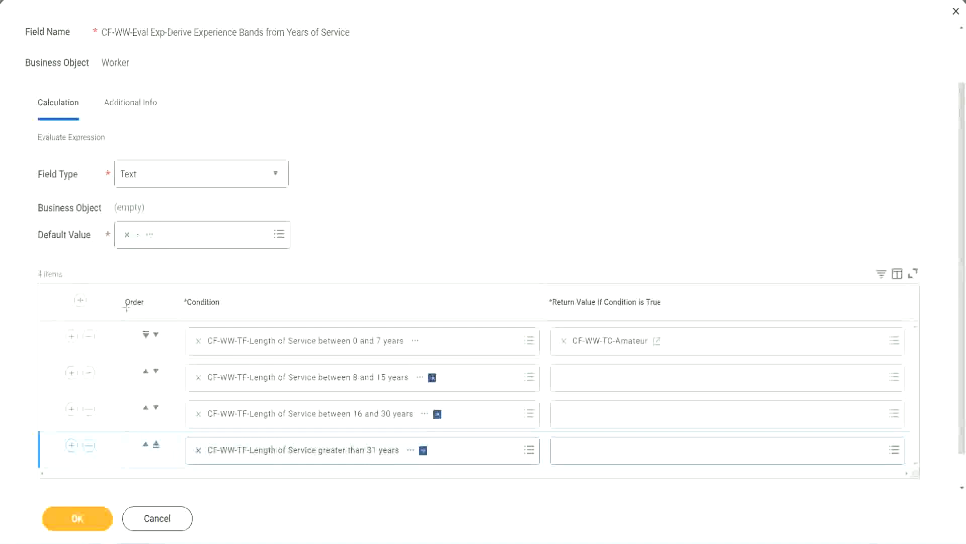
# Move the 8 to 15 years row above the 0 to 7 years row and back to second place
pyautogui.moveTo(108, 295); pyautogui.dragTo(108, 398)
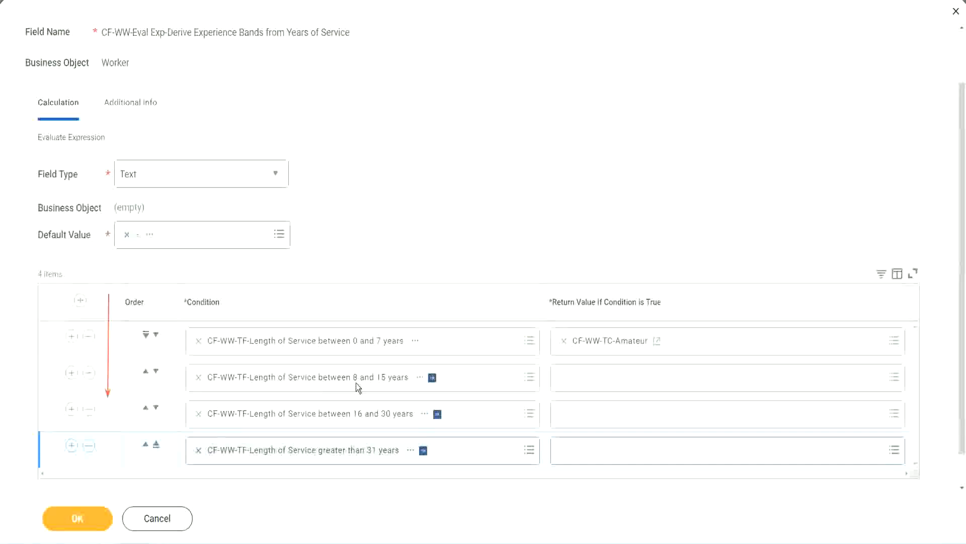
pyautogui.click(146, 374)
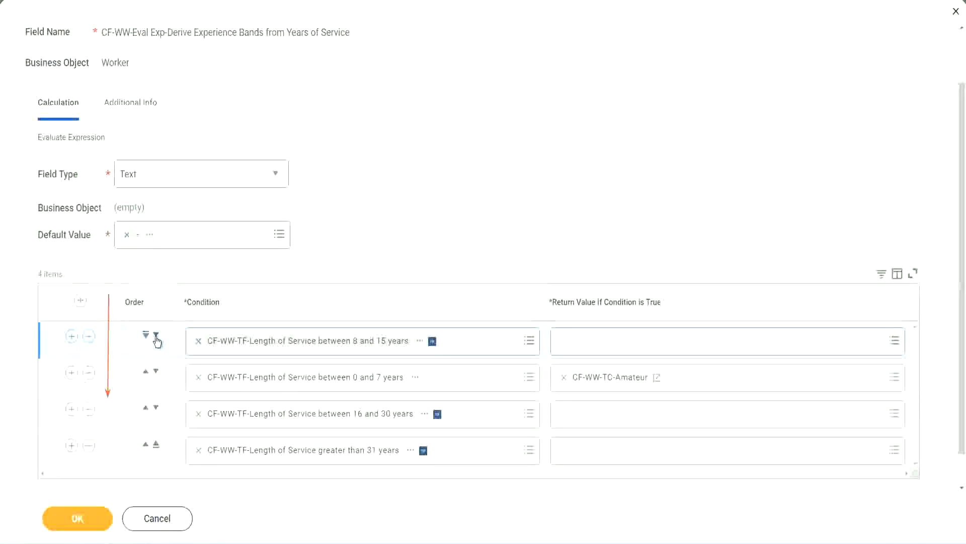
pyautogui.click(156, 334)
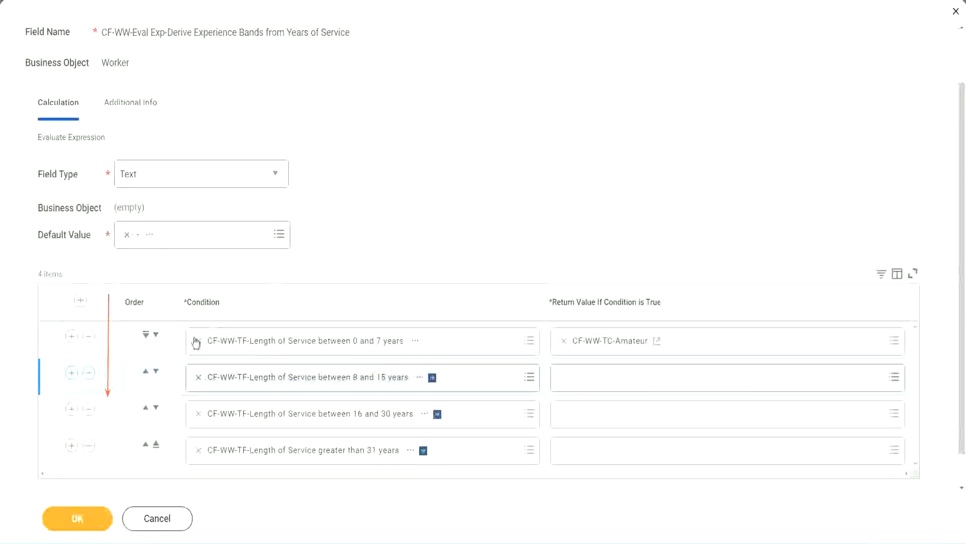
# Copy the CF-WW-TC-Amateur return value's text with the 8 to 15 years row moved first, and return that row to second place
pyautogui.click(146, 373)
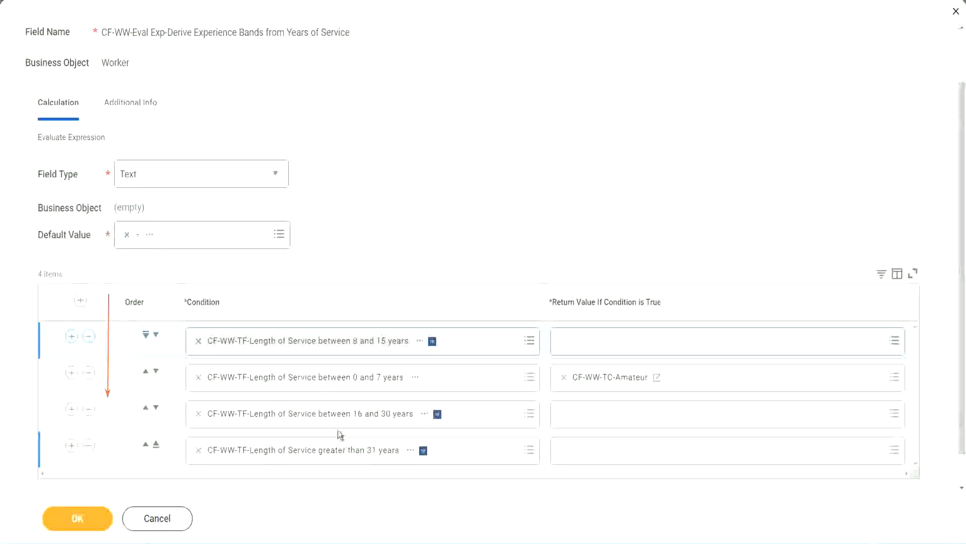
pyautogui.rightClick(612, 385)
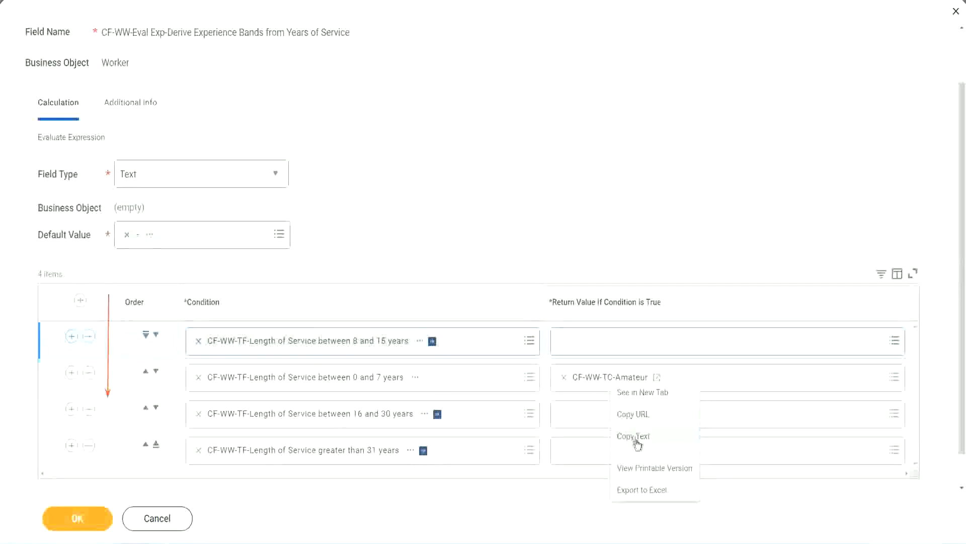
pyautogui.click(611, 434)
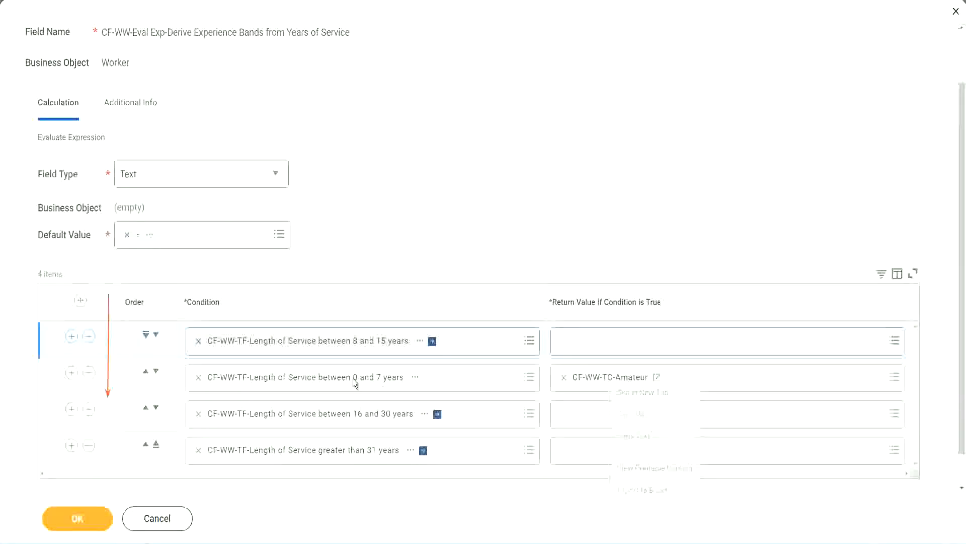
pyautogui.click(156, 335)
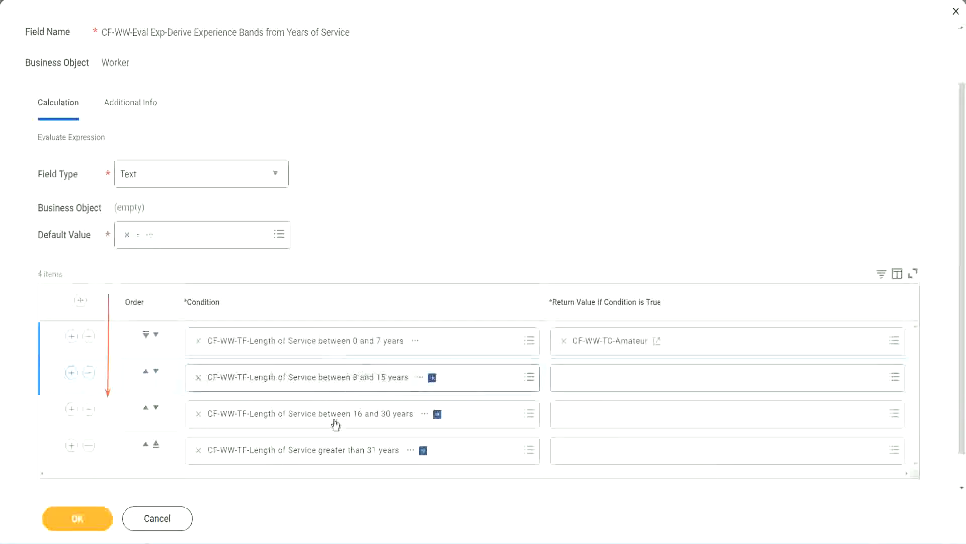
# Start a Text Constant calculated field named CF-WW-TC-Experienced on the Global business object as the 8 to 15 years row's return value
pyautogui.click(565, 378)
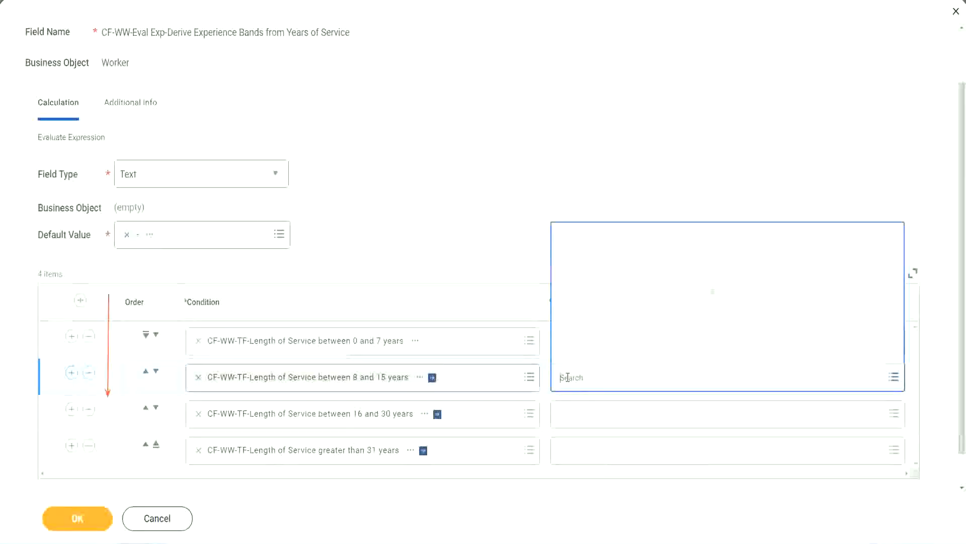
pyautogui.click(599, 352)
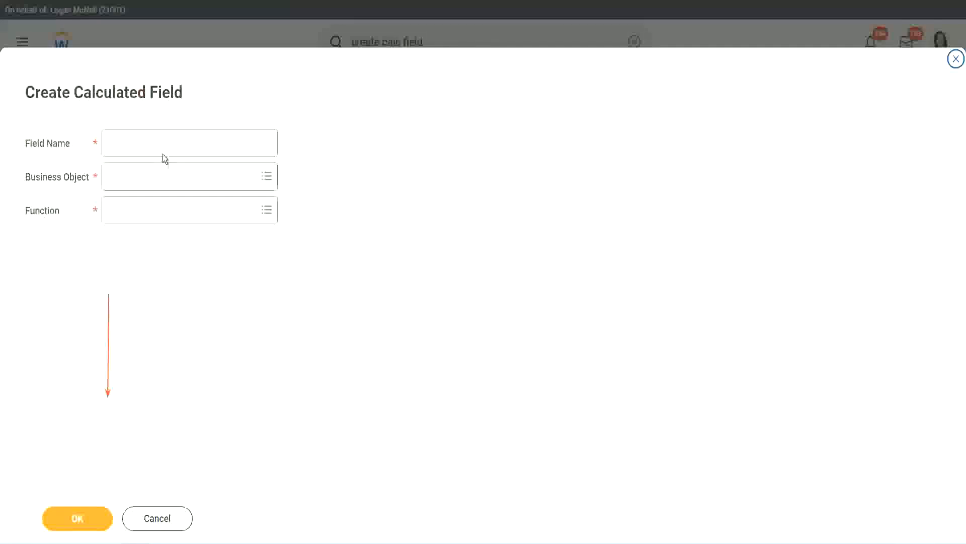
pyautogui.click(155, 142)
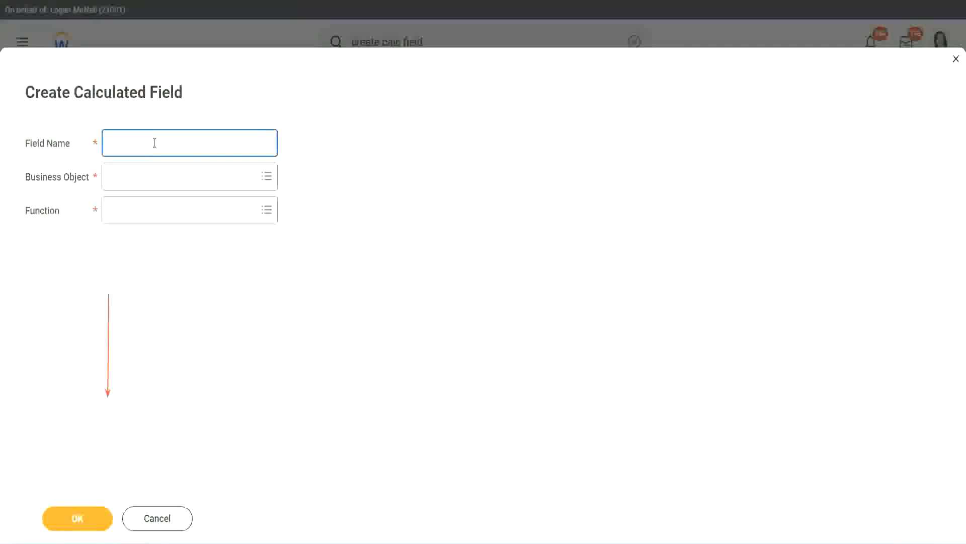
pyautogui.write('CF-WW-TC-Amateur')
pyautogui.doubleClick(166, 143)
pyautogui.write('Experienced')
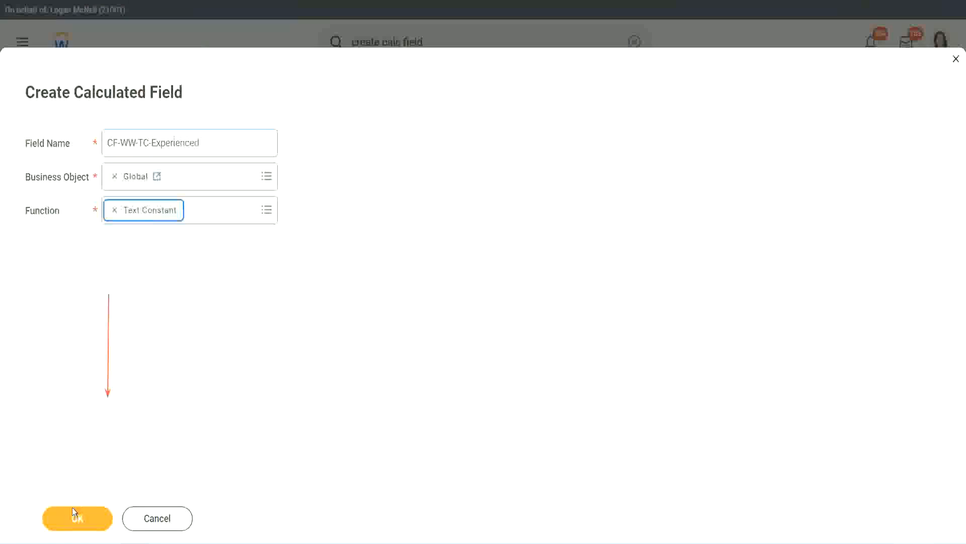
pyautogui.click(74, 511)
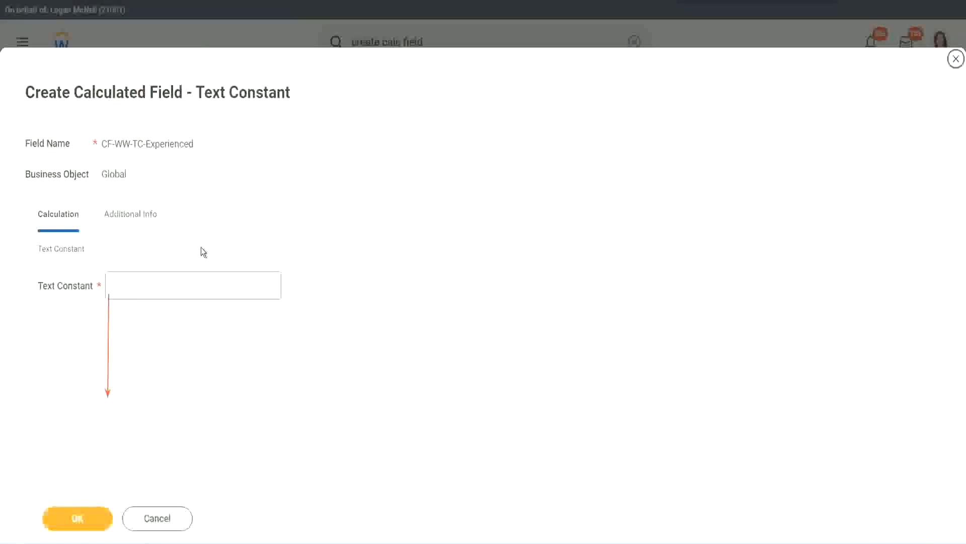
# Set the text constant to Experienced and save the field as the second row's return value
pyautogui.click(147, 286)
pyautogui.write('Ex')
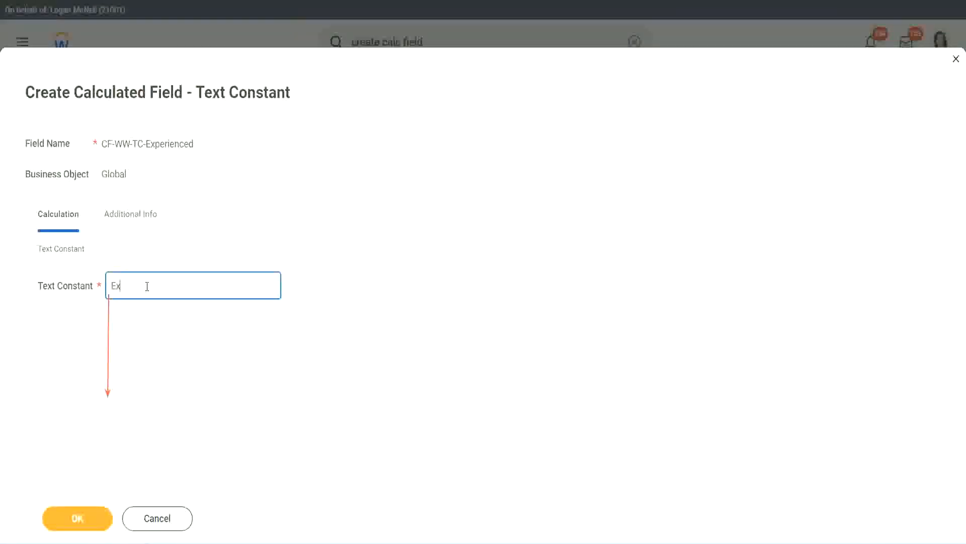
pyautogui.write('perienced')
pyautogui.click(80, 515)
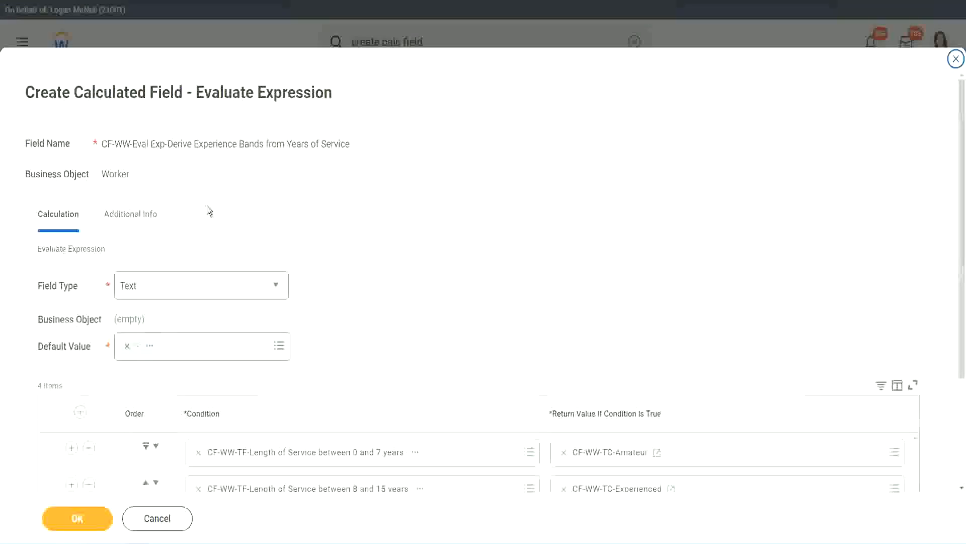
# Start a new calculated field for the 16 to 30 years row's return value, named CF-WW-TC-Senior with business object Global
pyautogui.scroll(-3, 445, 258)
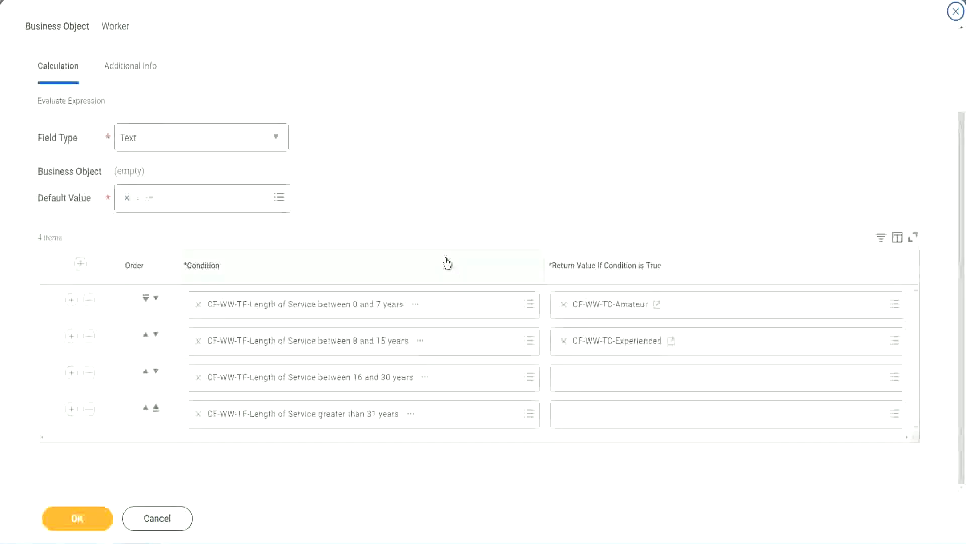
pyautogui.click(602, 380)
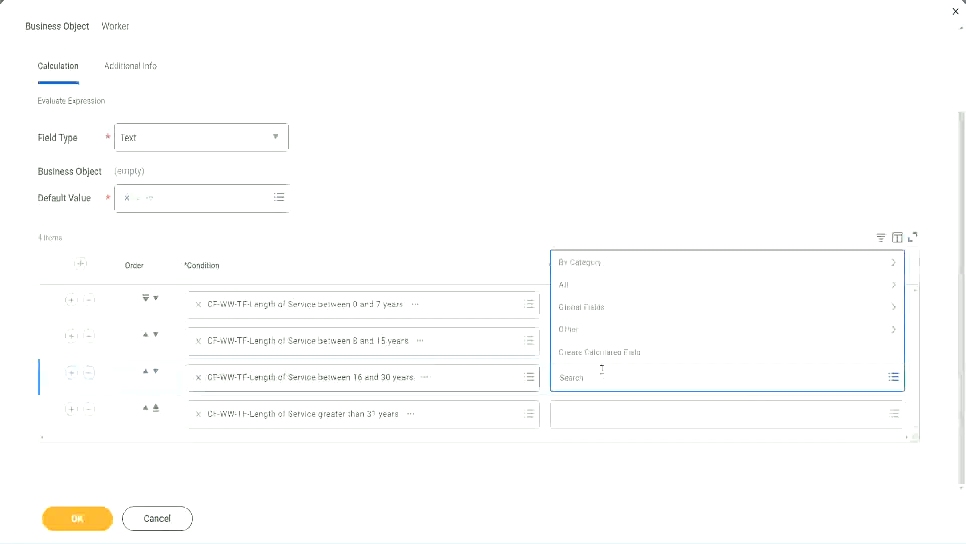
pyautogui.click(606, 352)
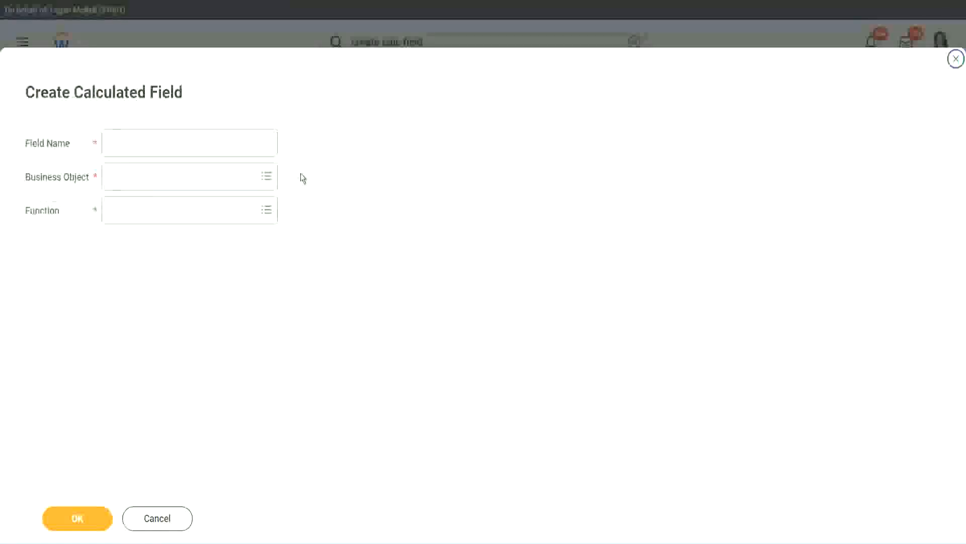
pyautogui.click(206, 143)
pyautogui.hotkey('ctrl', 'v')
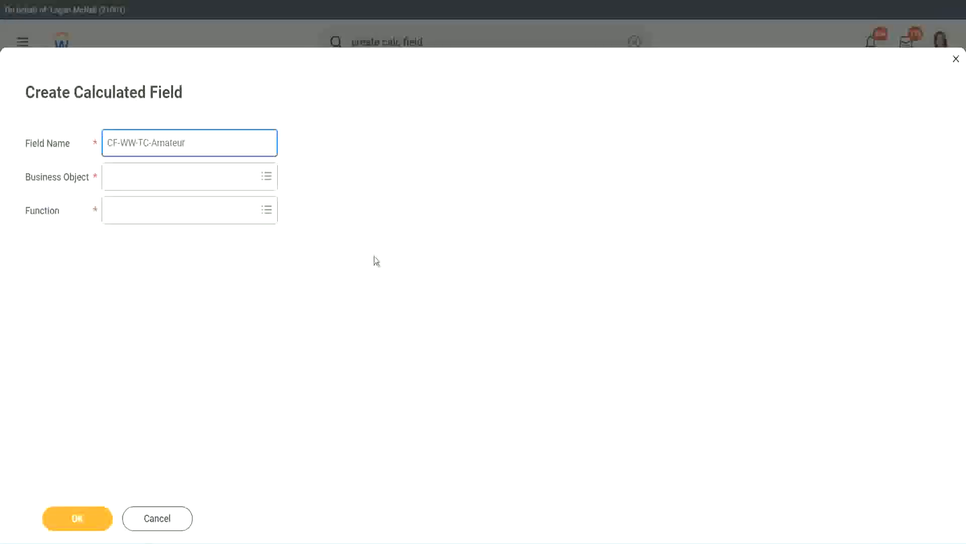
pyautogui.click(110, 177)
pyautogui.write('globa')
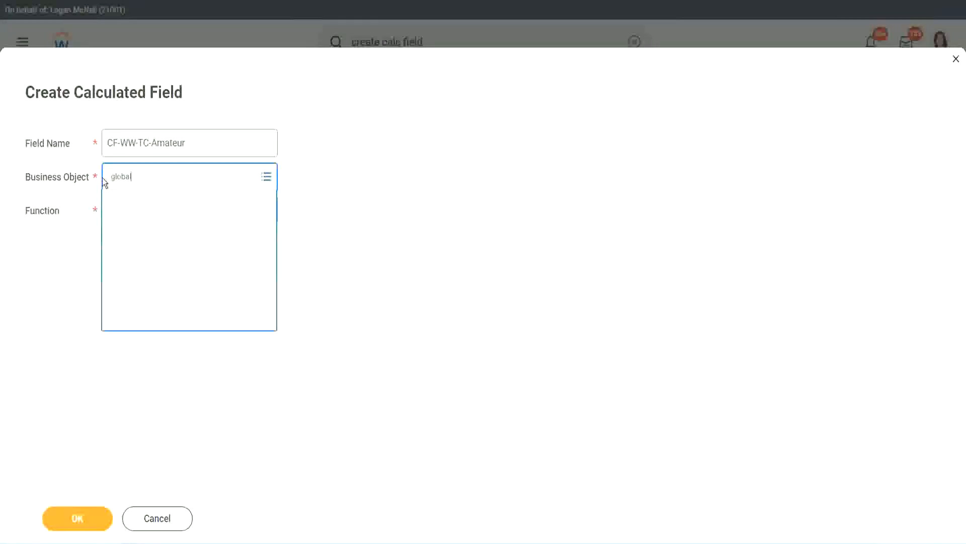
pyautogui.write('l')
pyautogui.press('Return')
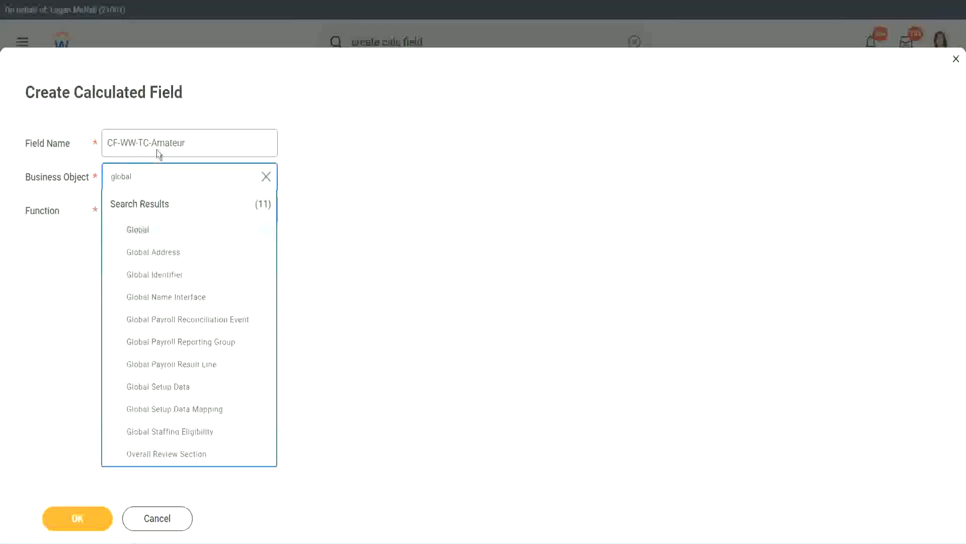
pyautogui.doubleClick(171, 142)
pyautogui.write('S')
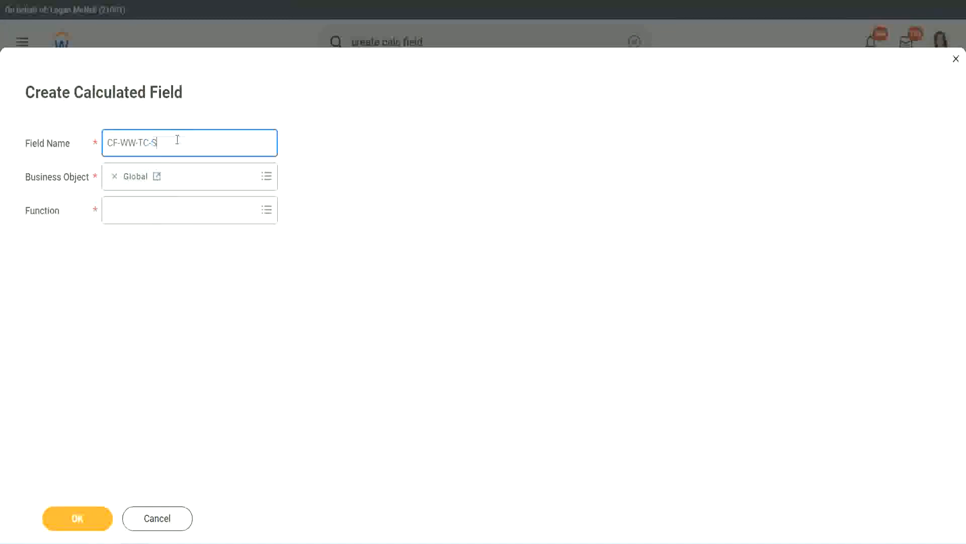
pyautogui.write('enior')
# Make the new field a Text Constant with the value Senior and save it as the third row's return value
pyautogui.click(154, 220)
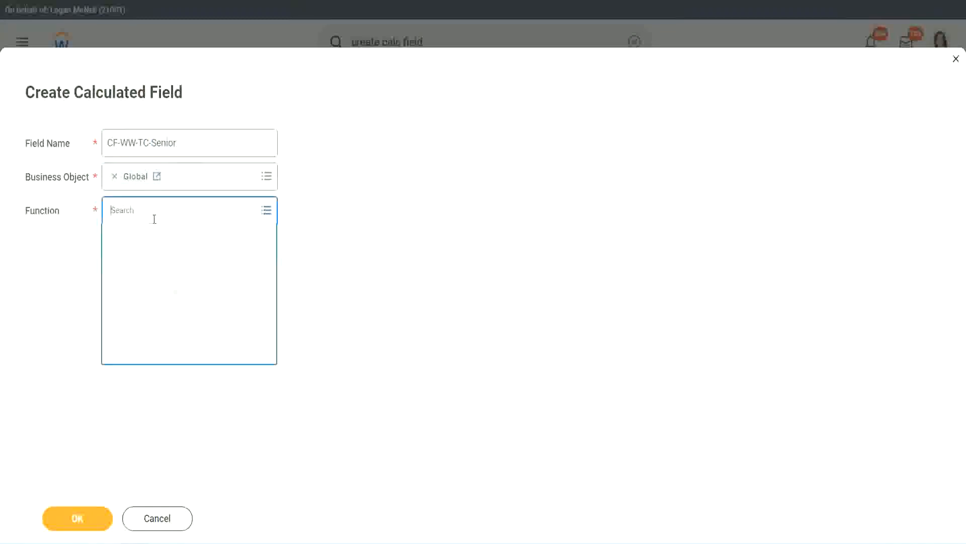
pyautogui.write('tc')
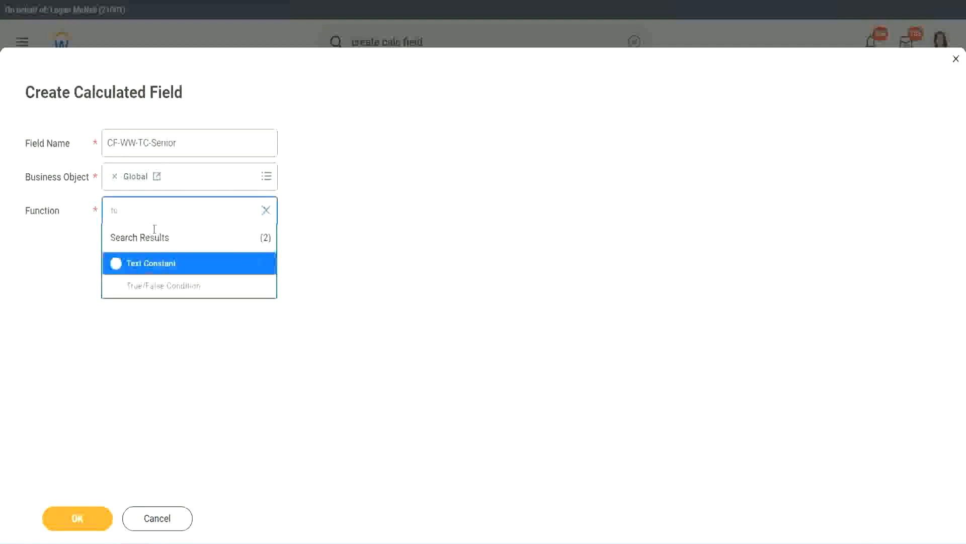
pyautogui.click(149, 262)
pyautogui.click(85, 521)
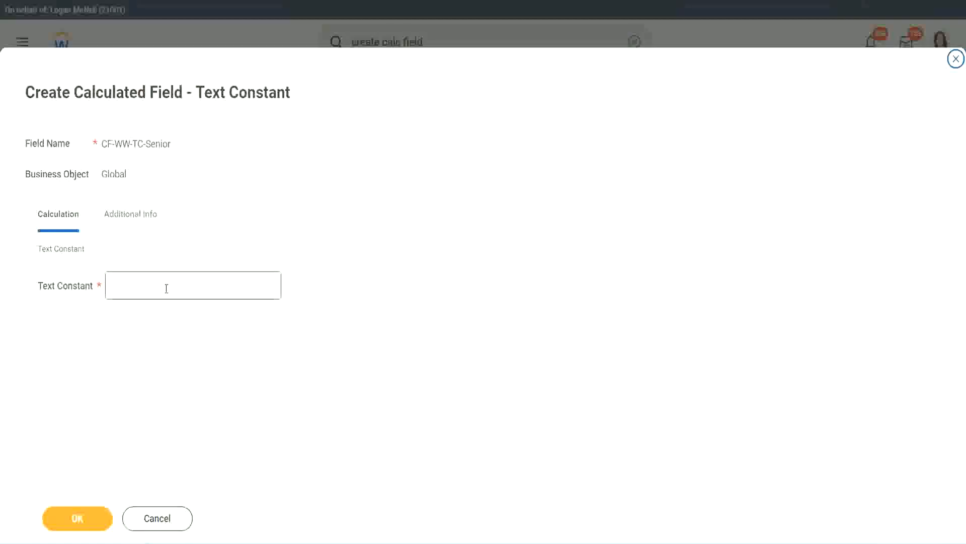
pyautogui.click(163, 282)
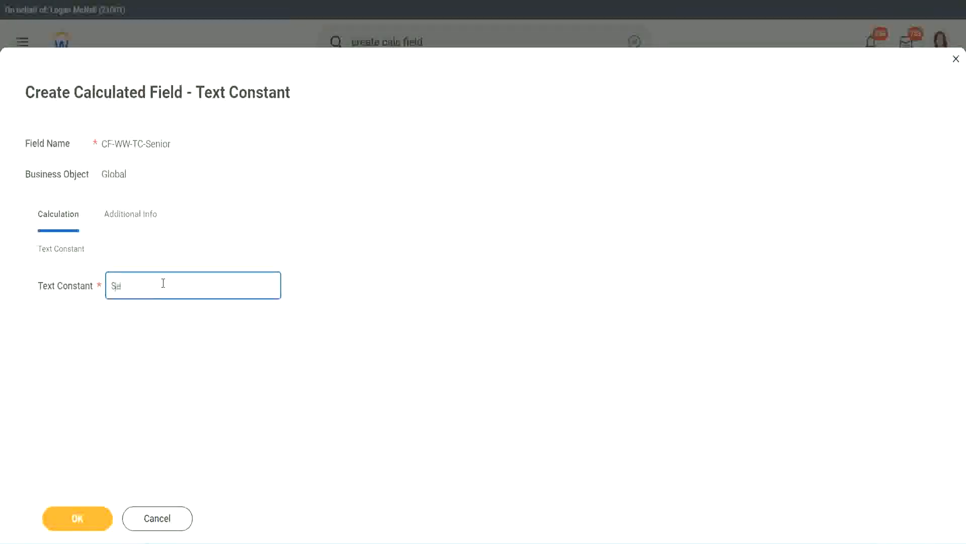
pyautogui.click(96, 511)
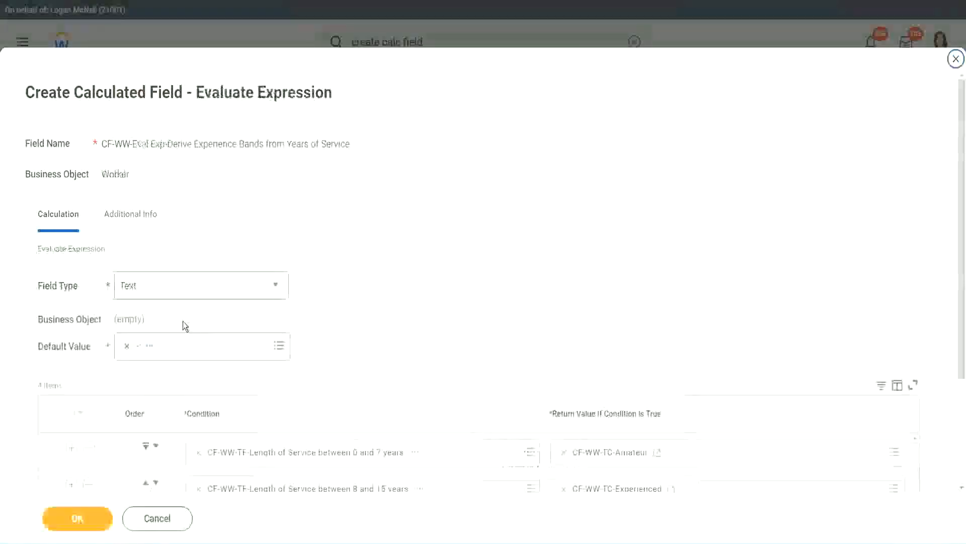
# Start a new calculated field for the greater than 31 years row's return value, naming it CF-WW-TC-Legend based on the copied Senior field name
pyautogui.scroll(-3, 699, 362)
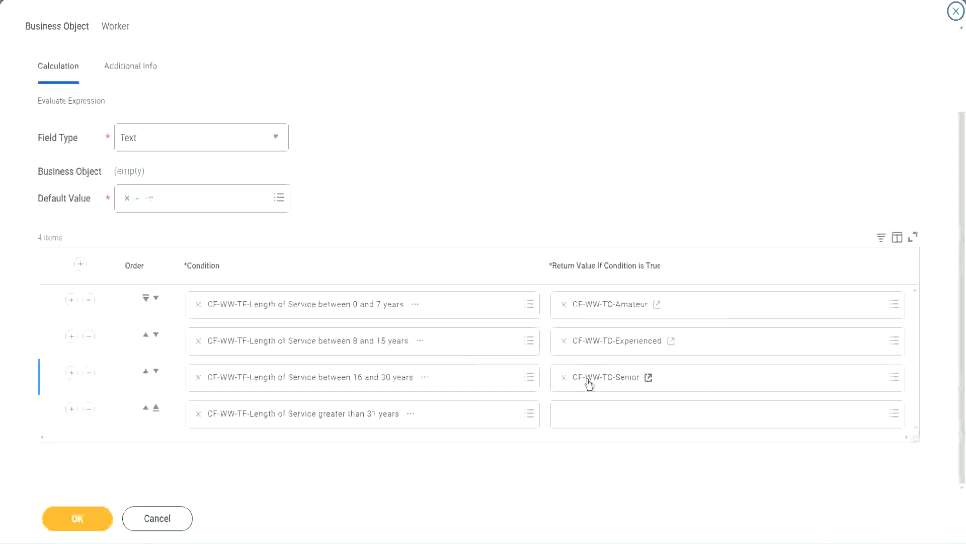
pyautogui.rightClick(588, 379)
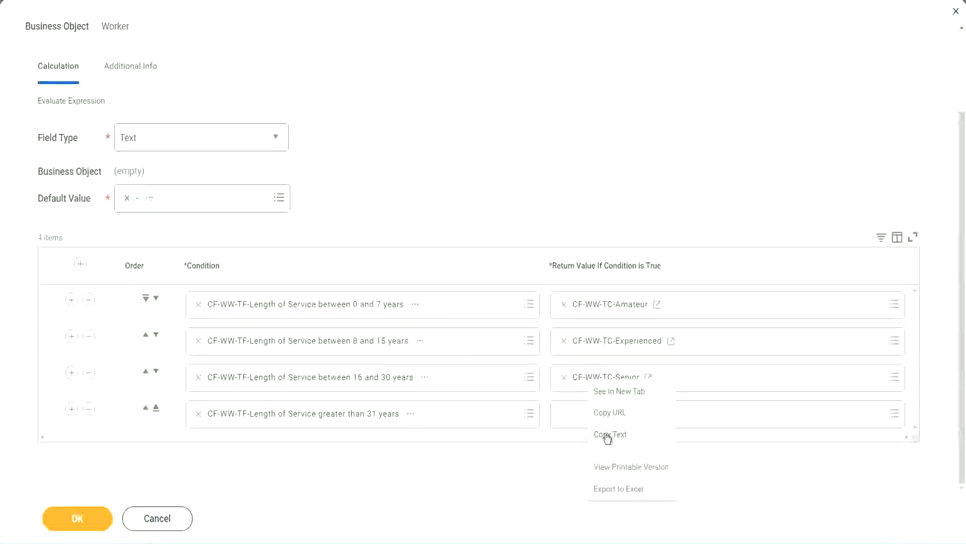
pyautogui.click(588, 416)
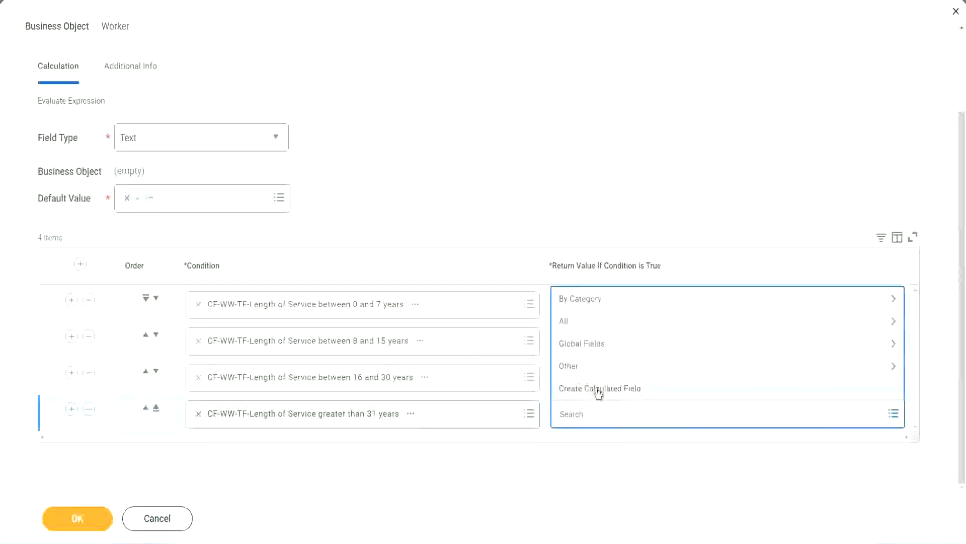
pyautogui.click(598, 391)
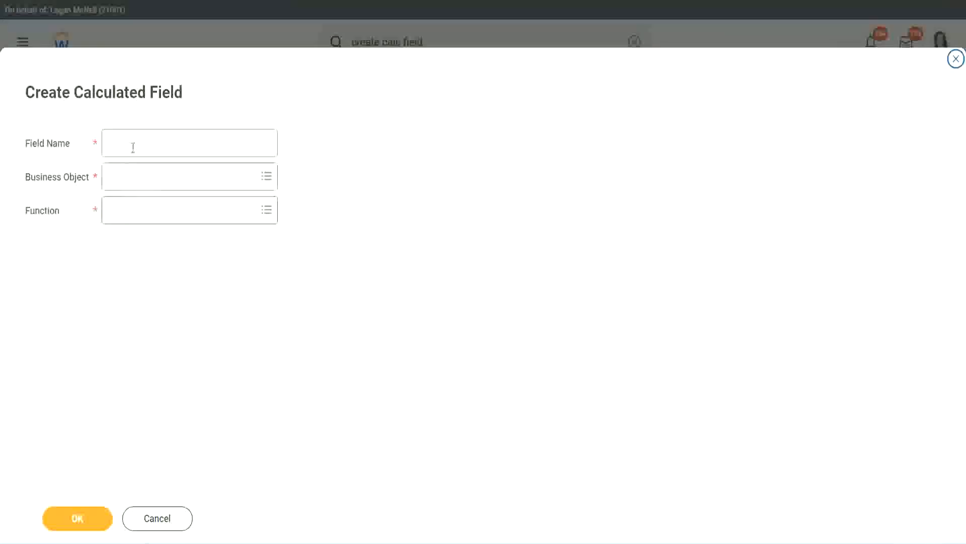
pyautogui.click(133, 147)
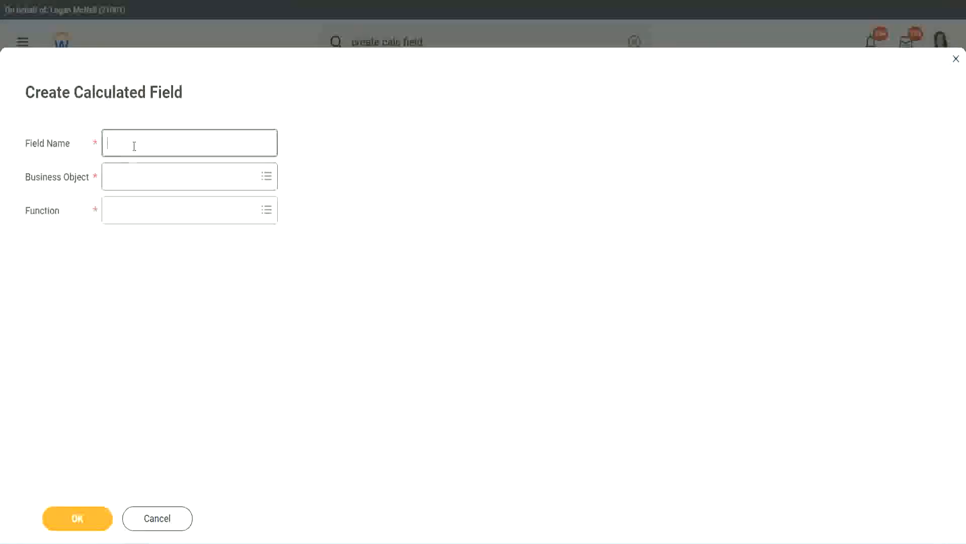
pyautogui.hotkey('ctrl', 'v')
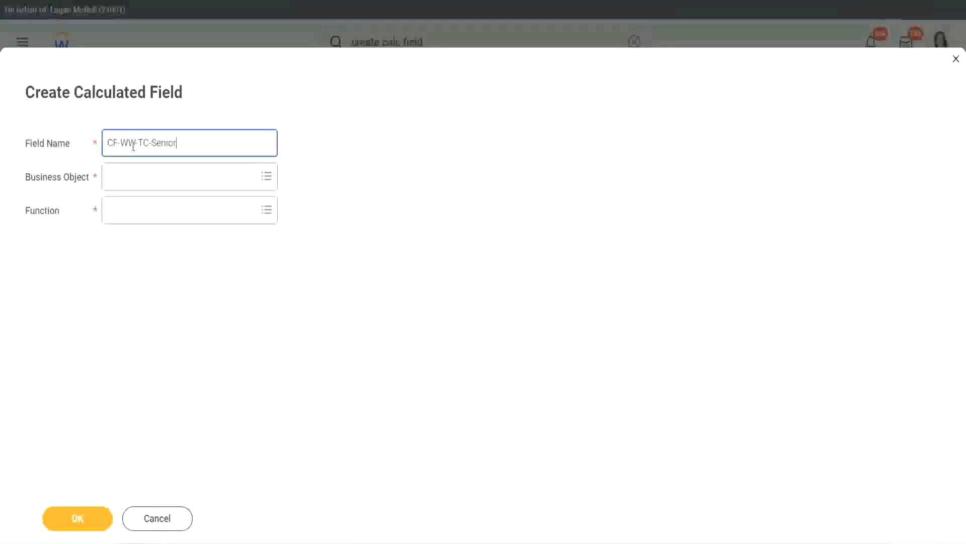
pyautogui.doubleClick(163, 143)
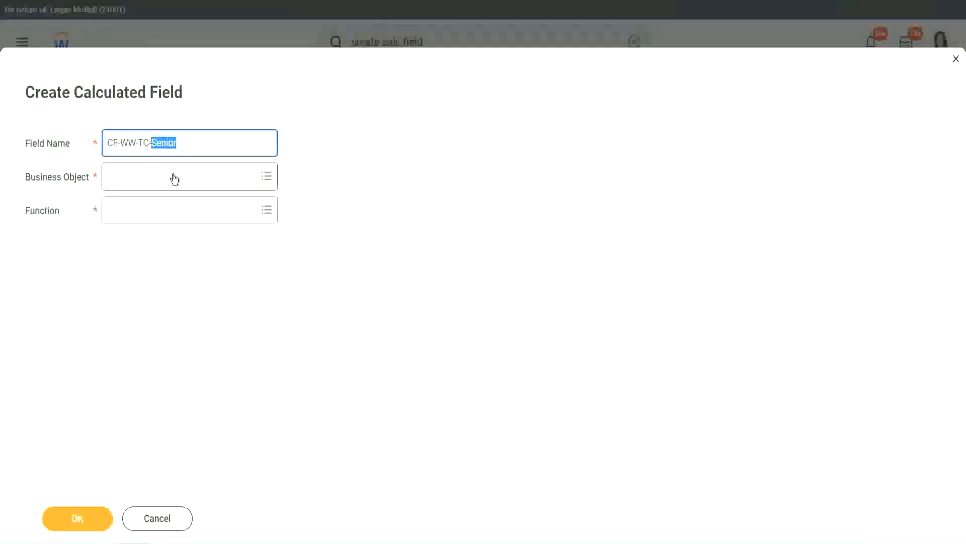
pyautogui.write('Legend')
# Set the business object of the CF-WW-TC-Legend field to Global
pyautogui.click(136, 183)
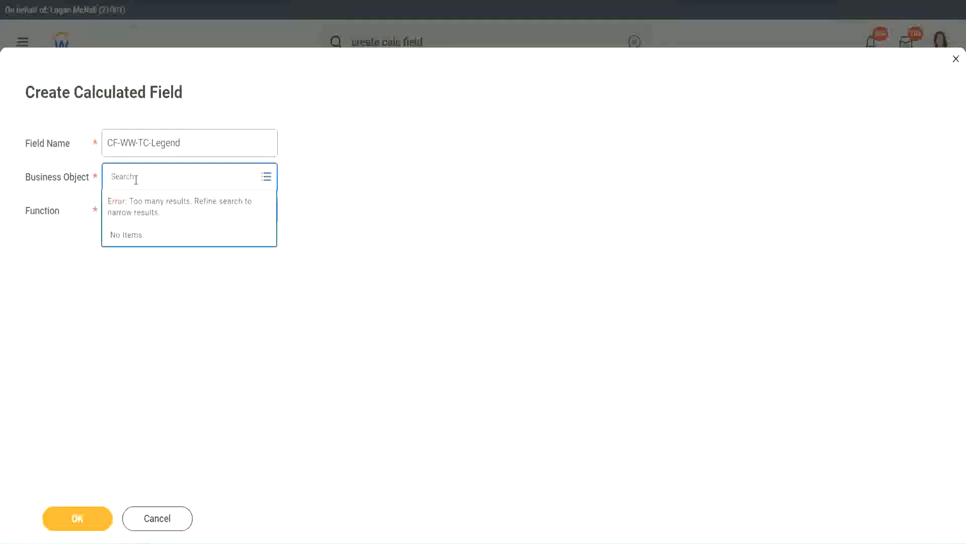
pyautogui.write('S')
pyautogui.write('lobal')
pyautogui.press('Return')
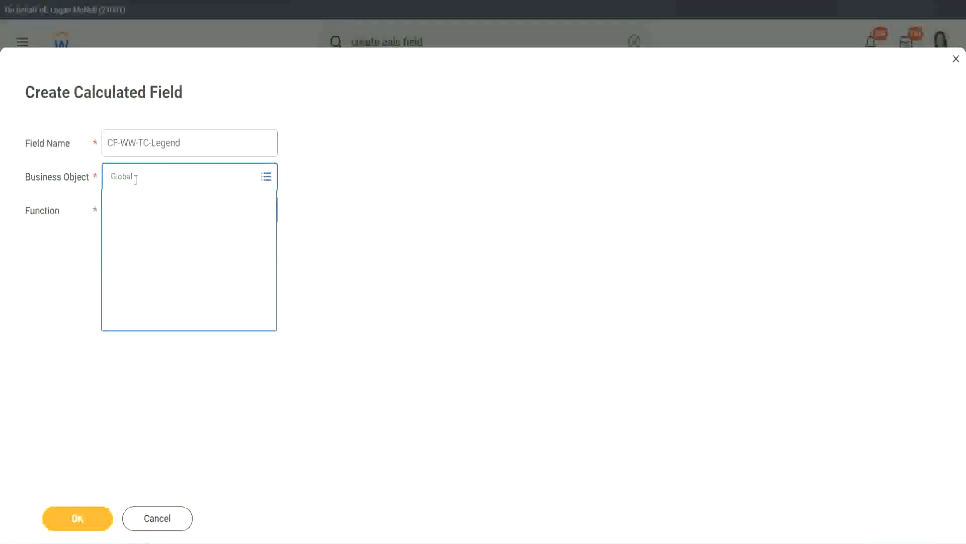
pyautogui.click(145, 233)
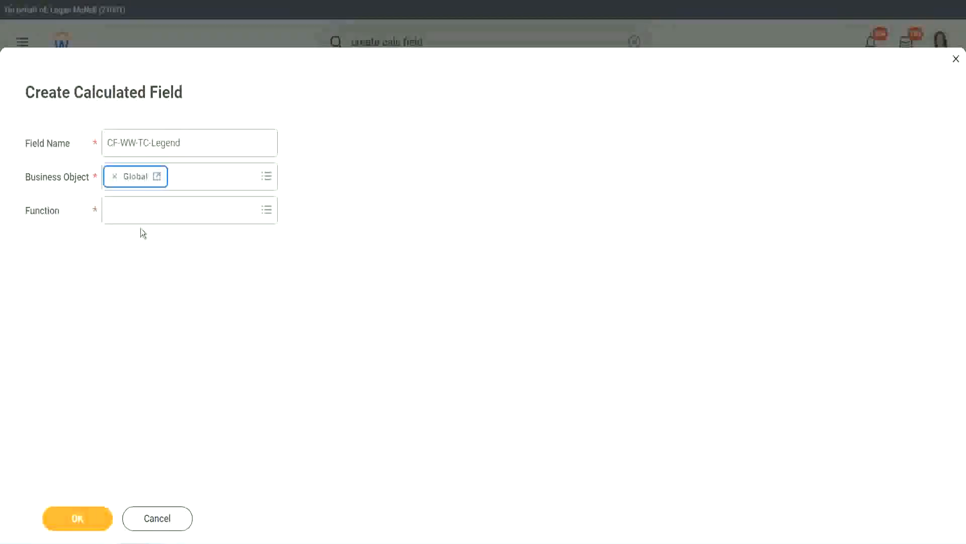
# Make the CF-WW-TC-Legend field a Text Constant with the value Legend and save it as the fourth row's return value
pyautogui.click(138, 213)
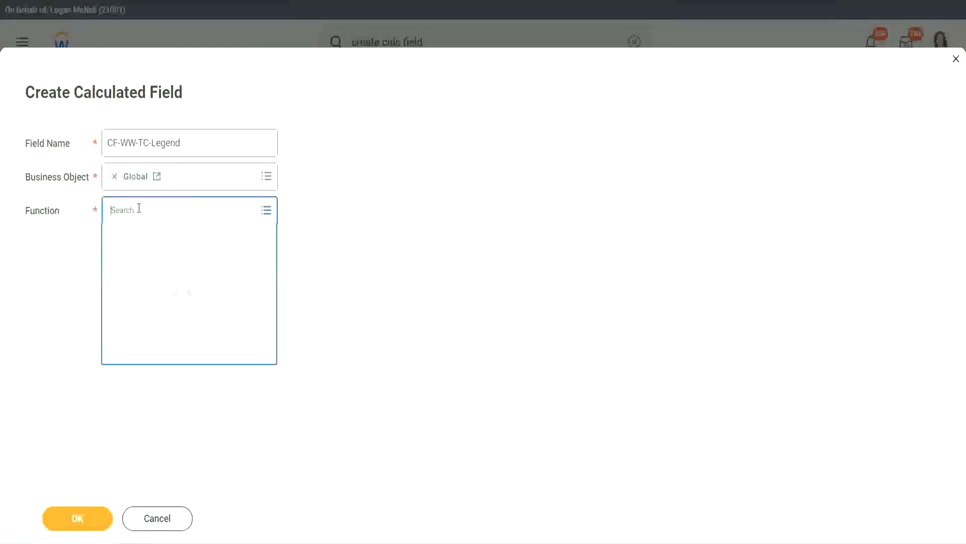
pyautogui.write('tc')
pyautogui.press('Return')
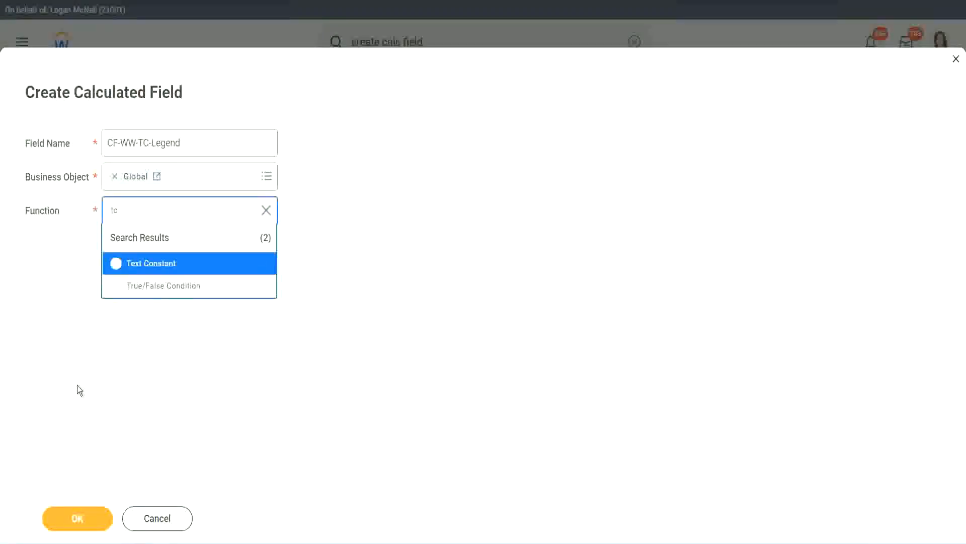
pyautogui.click(180, 272)
pyautogui.click(56, 519)
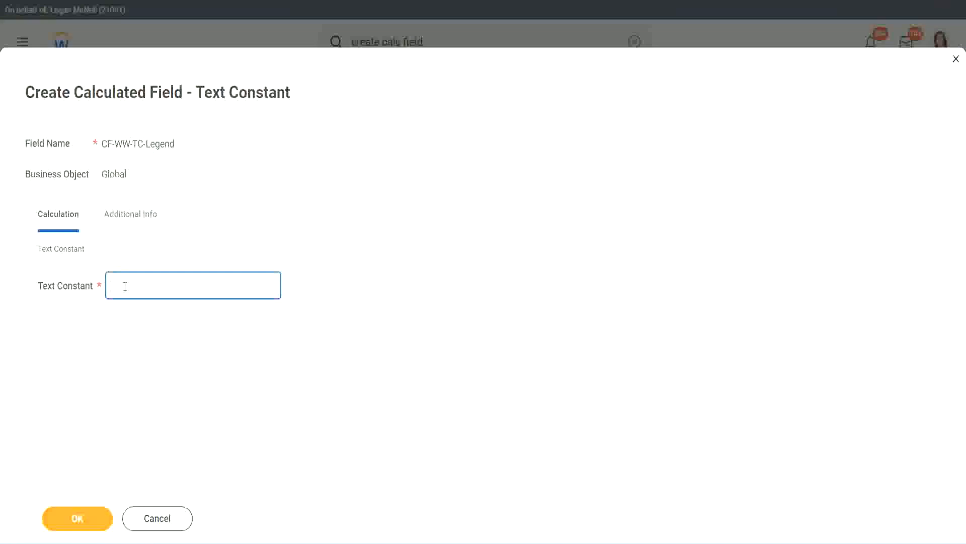
pyautogui.write('Legend')
pyautogui.click(78, 518)
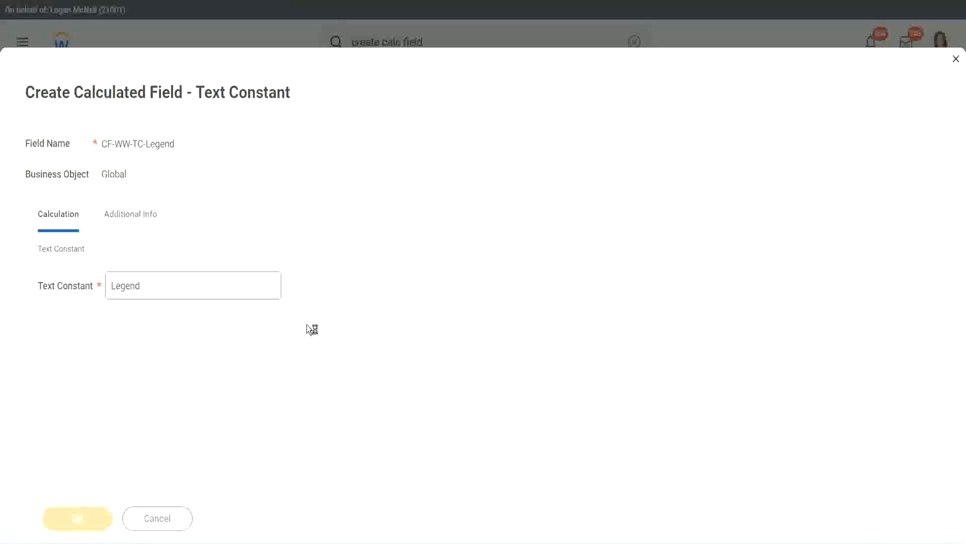
# Review the field type, conditions and return values of the Evaluate Expression calculated field and save it
pyautogui.scroll(-3, 512, 271)
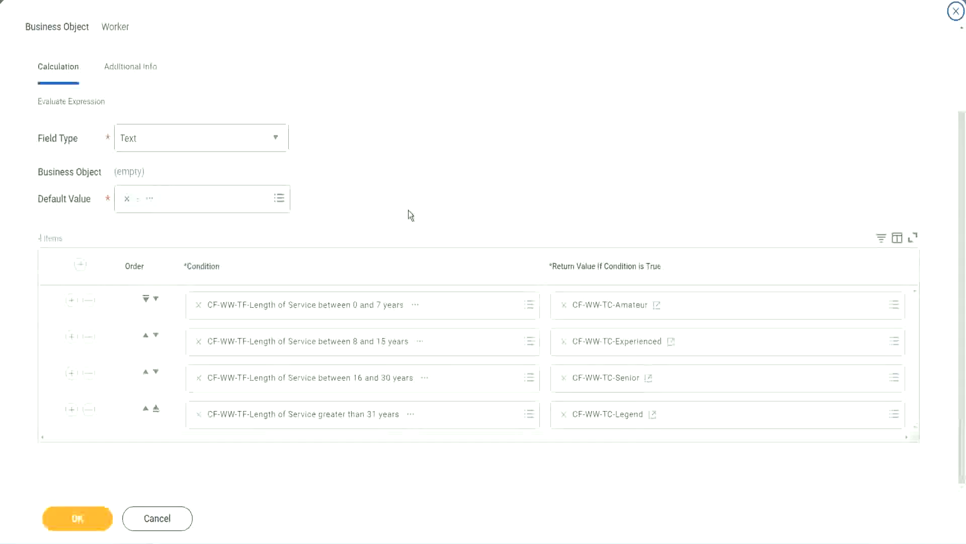
pyautogui.scroll(1, 409, 202)
pyautogui.scroll(1, 409, 197)
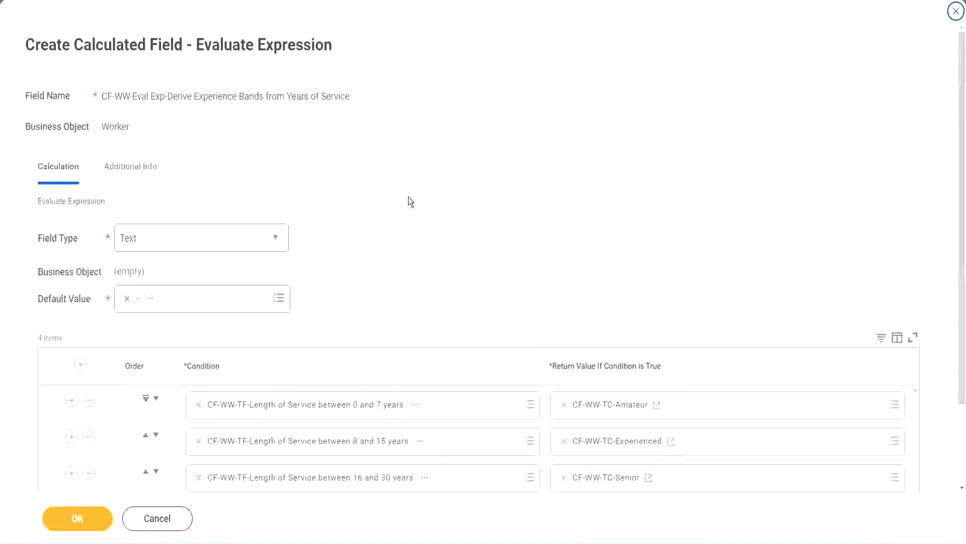
pyautogui.scroll(-2, 409, 202)
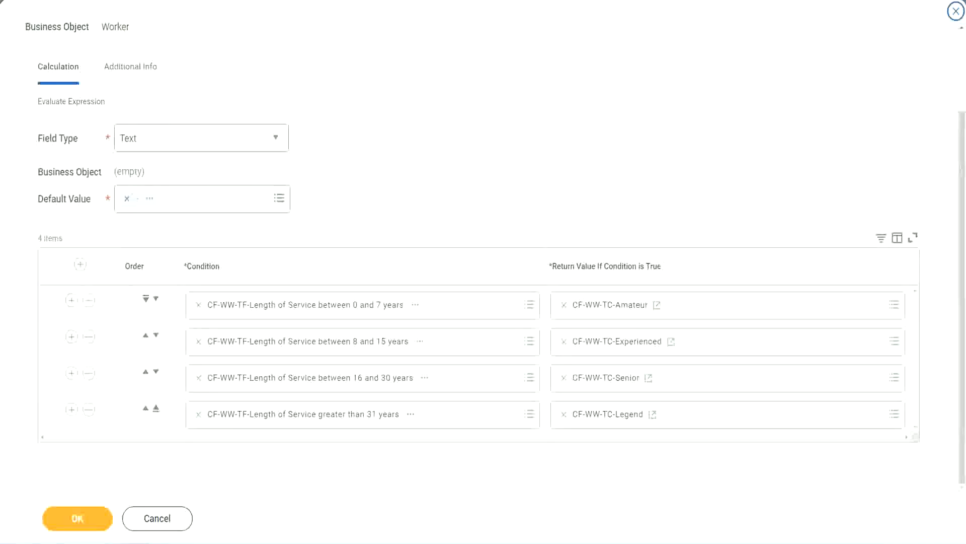
pyautogui.moveTo(619, 141); pyautogui.dragTo(627, 243)
pyautogui.moveTo(120, 87); pyautogui.dragTo(124, 121)
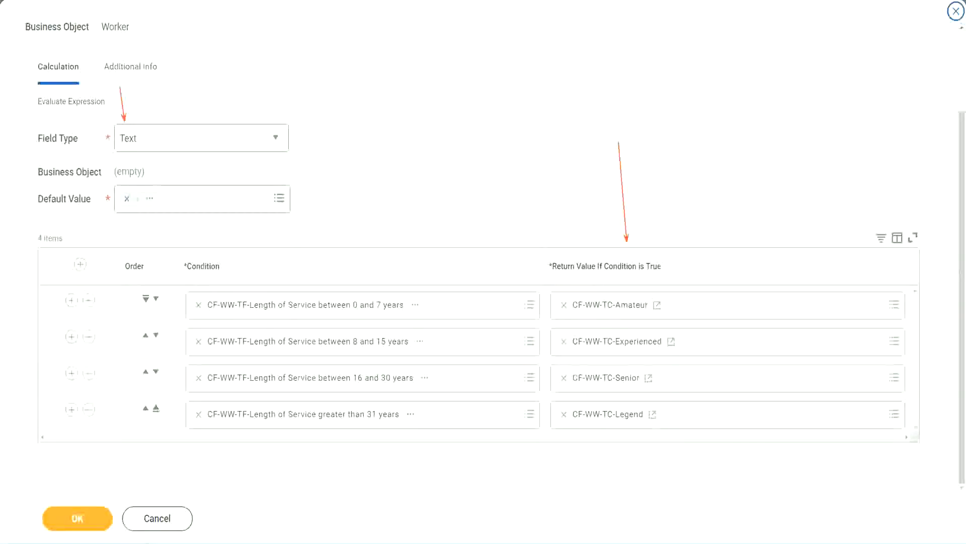
pyautogui.click(83, 515)
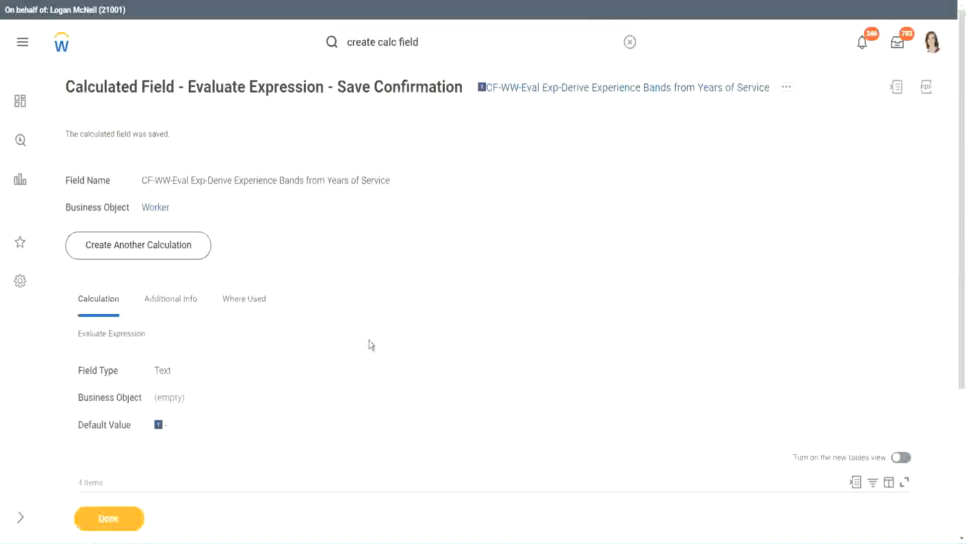
# Check the saved Evaluate Expression field's condition rows and copy the field's name from its save confirmation
pyautogui.scroll(-4, 373, 347)
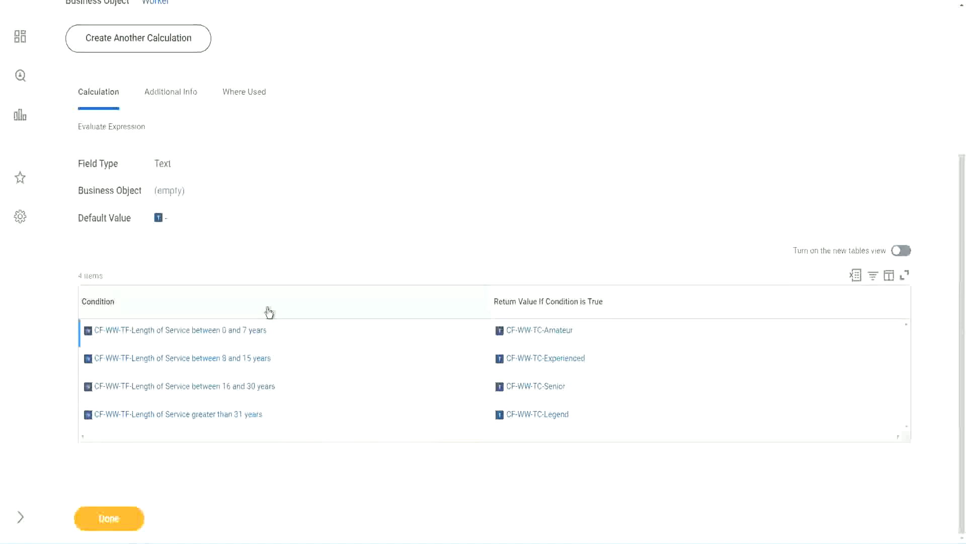
pyautogui.scroll(4, 267, 311)
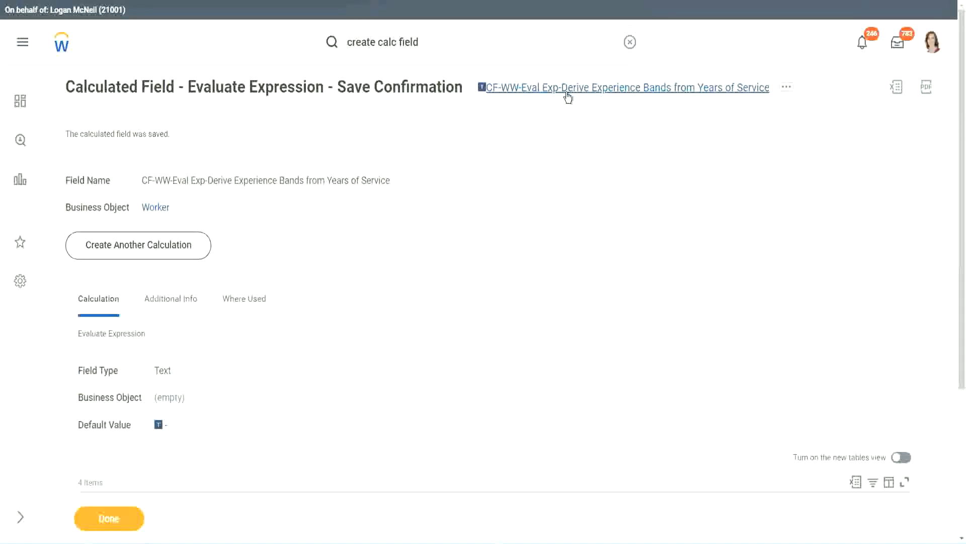
pyautogui.click(594, 153)
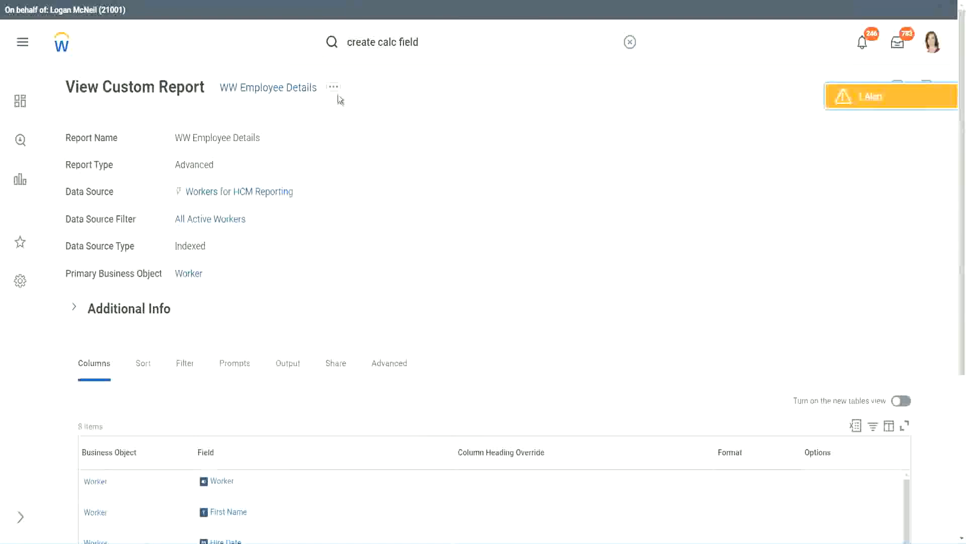
# Open the WW Employee Details custom report for editing and go to its column definitions
pyautogui.click(335, 90)
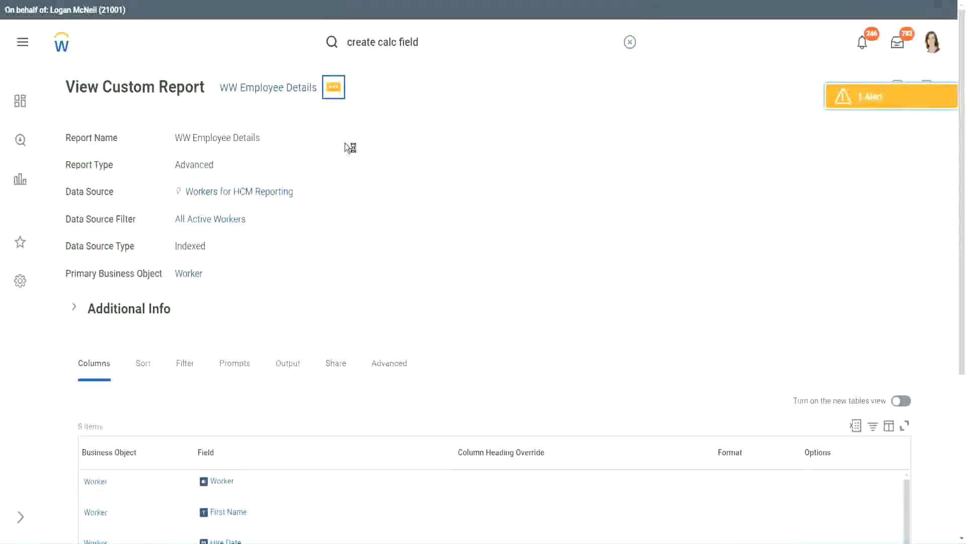
pyautogui.moveTo(393, 143)
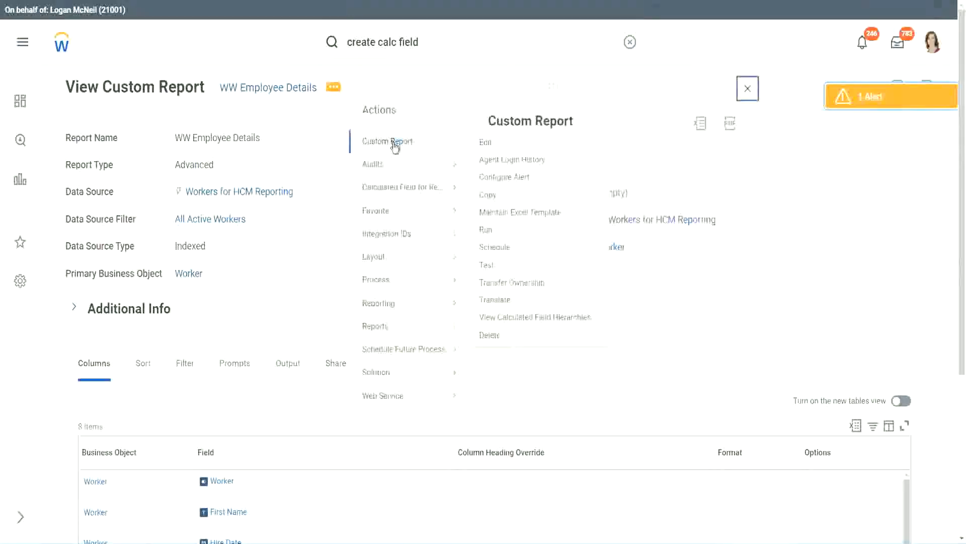
pyautogui.click(489, 143)
pyautogui.scroll(-4, 352, 216)
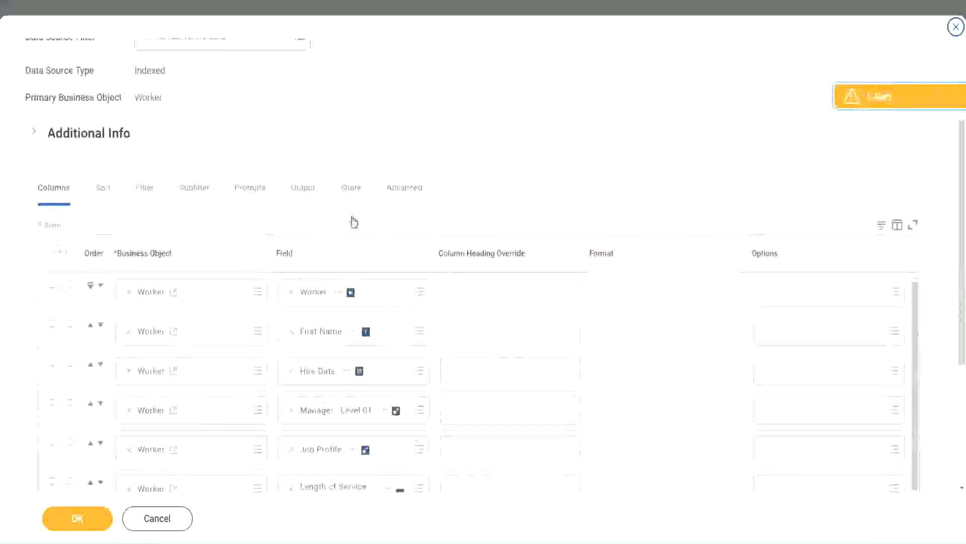
pyautogui.scroll(-2, 354, 222)
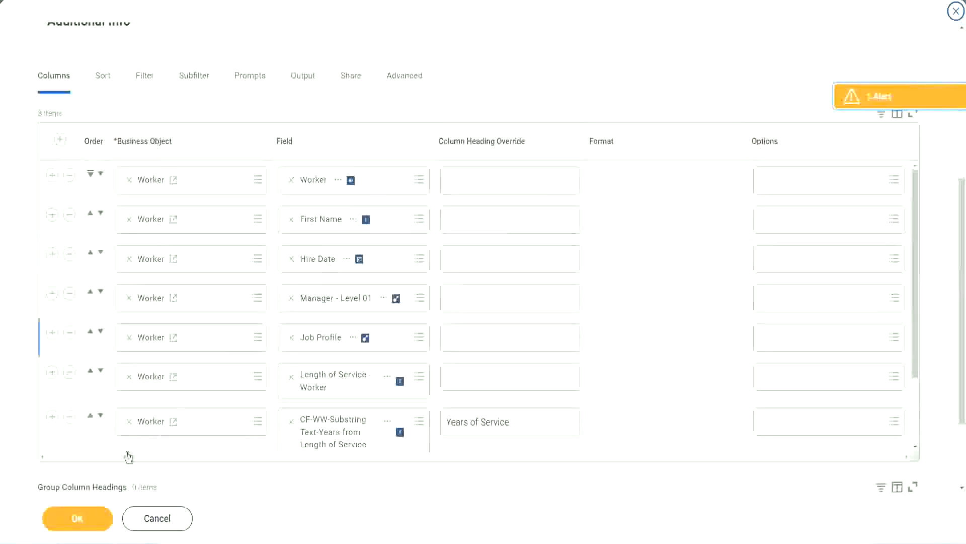
# Add a Worker column row at the end of the report and remove the CF-WW-Substring Text column headed Years of Service
pyautogui.click(52, 418)
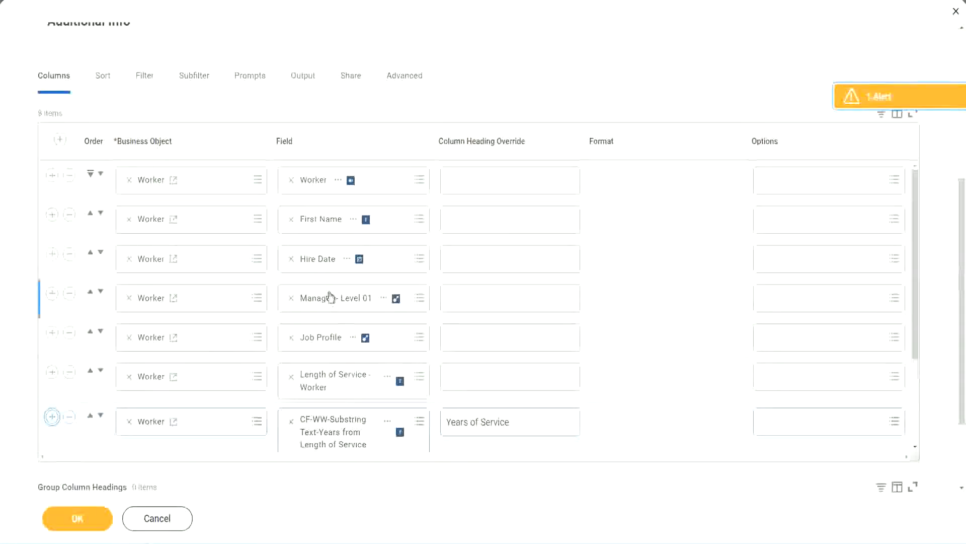
pyautogui.scroll(-2, 503, 329)
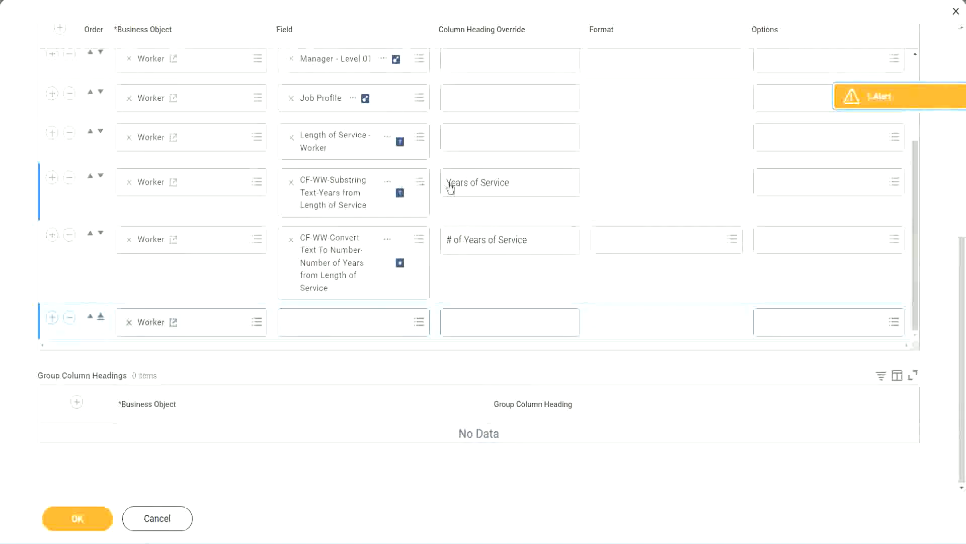
pyautogui.click(69, 178)
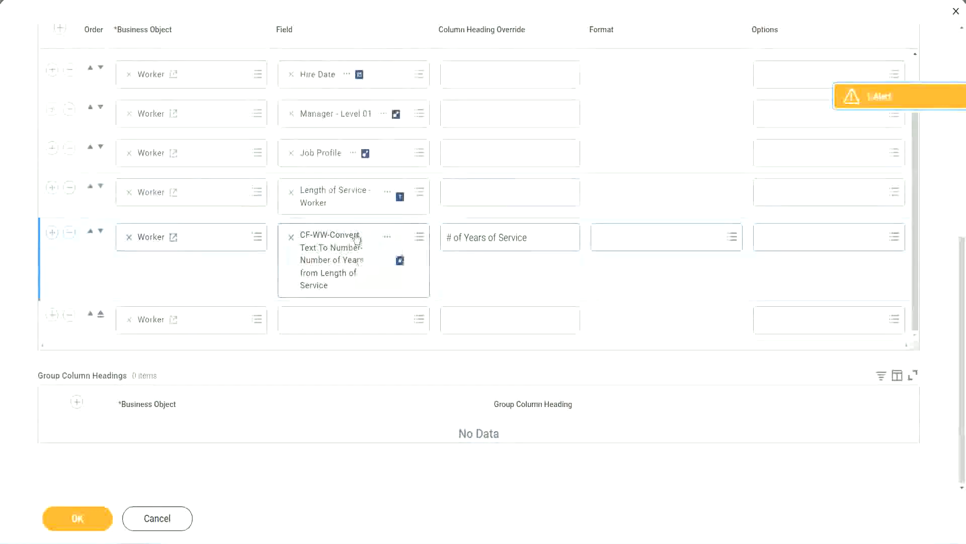
# Set the new column's field to CF-WW-Eval Exp-Derive Experience Bands from Years of Service, with the column heading override Experience Bands
pyautogui.click(316, 319)
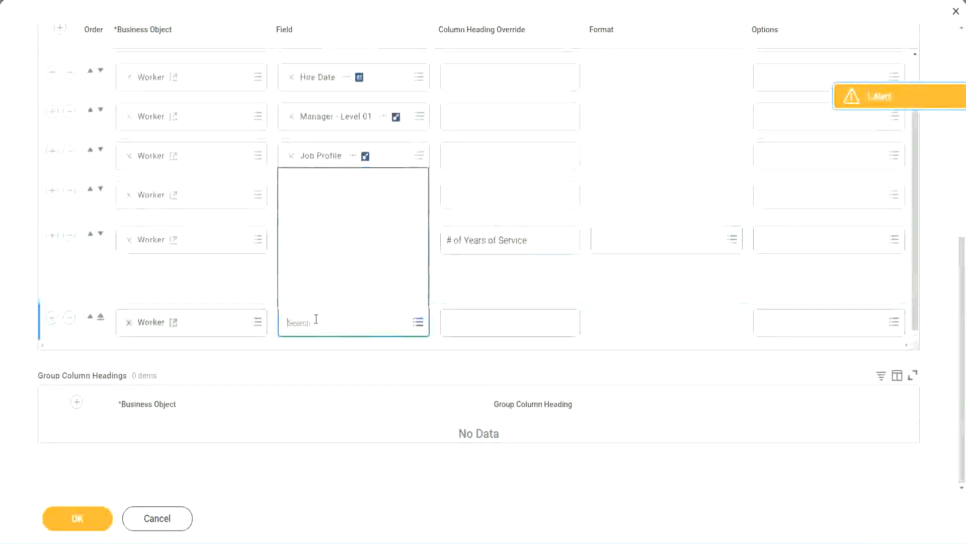
pyautogui.hotkey('ctrl', 'v')
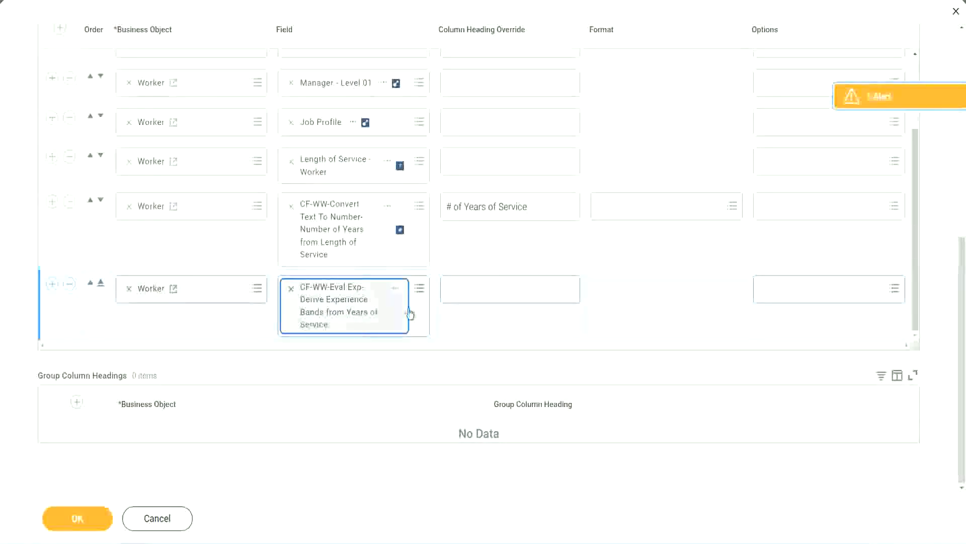
pyautogui.click(492, 289)
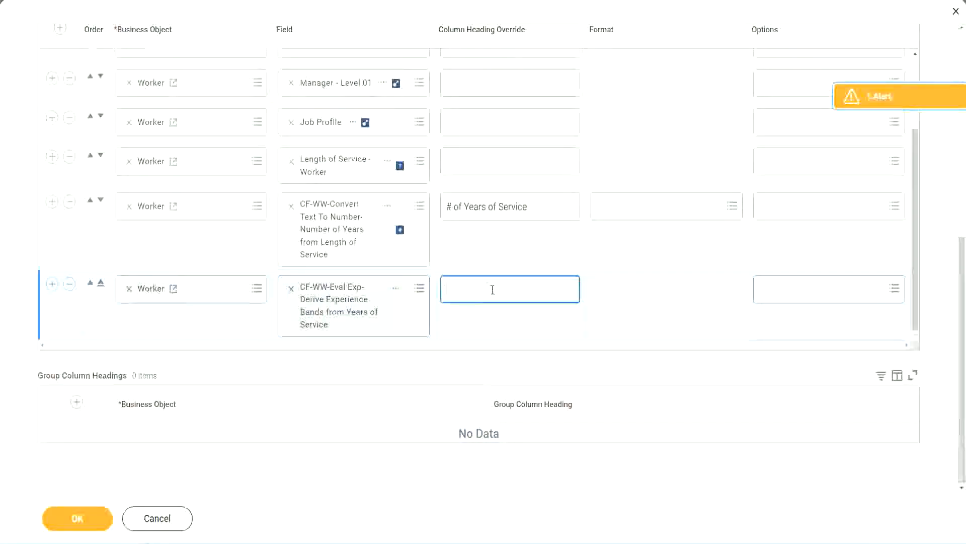
pyautogui.write('E')
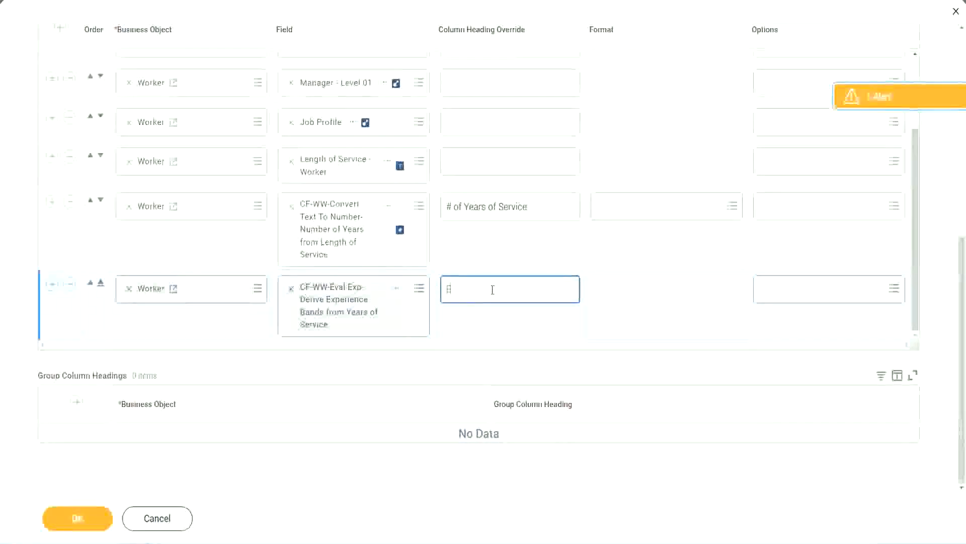
pyautogui.write('xperience')
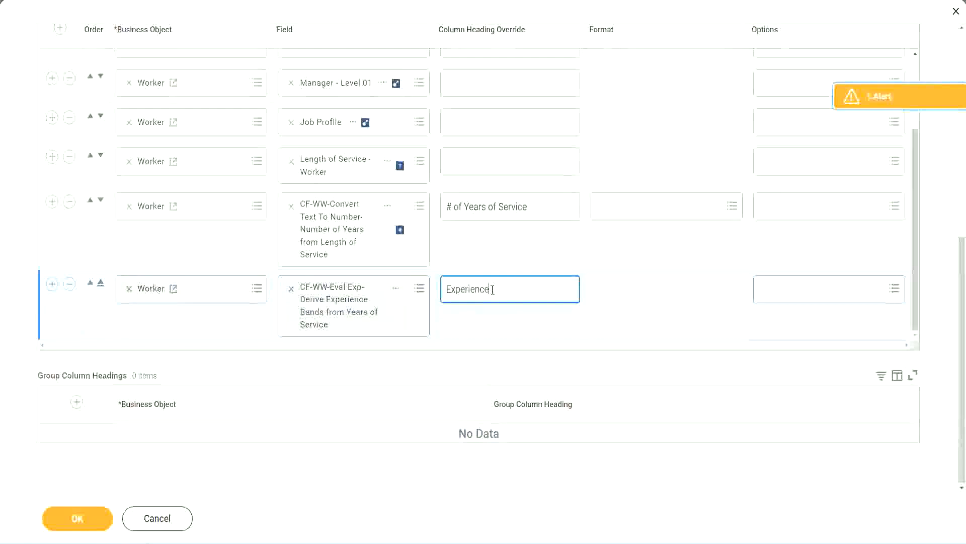
pyautogui.write(' Bands')
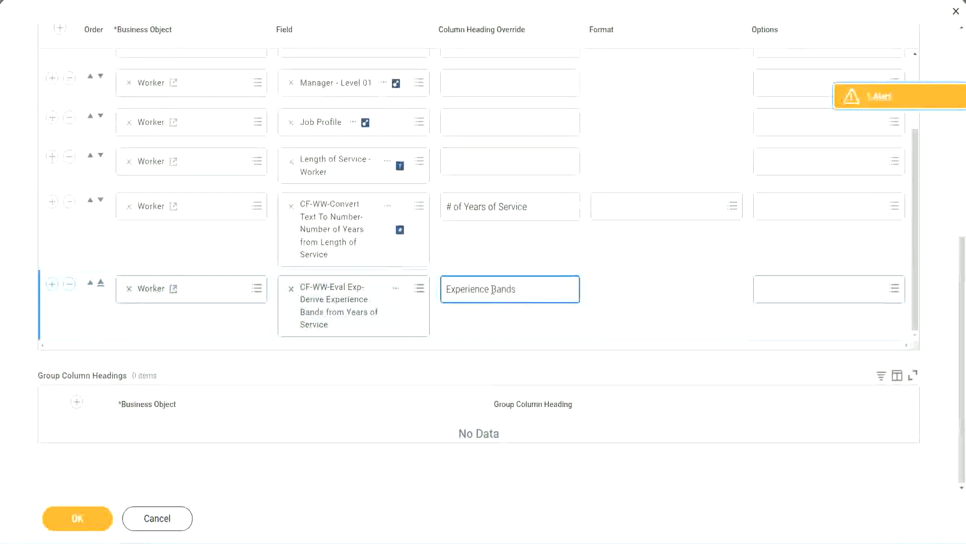
# Save the WW Employee Details column changes and run the report with its Worker Types, Employee Type and Contingent Worker Type prompts left blank
pyautogui.click(93, 521)
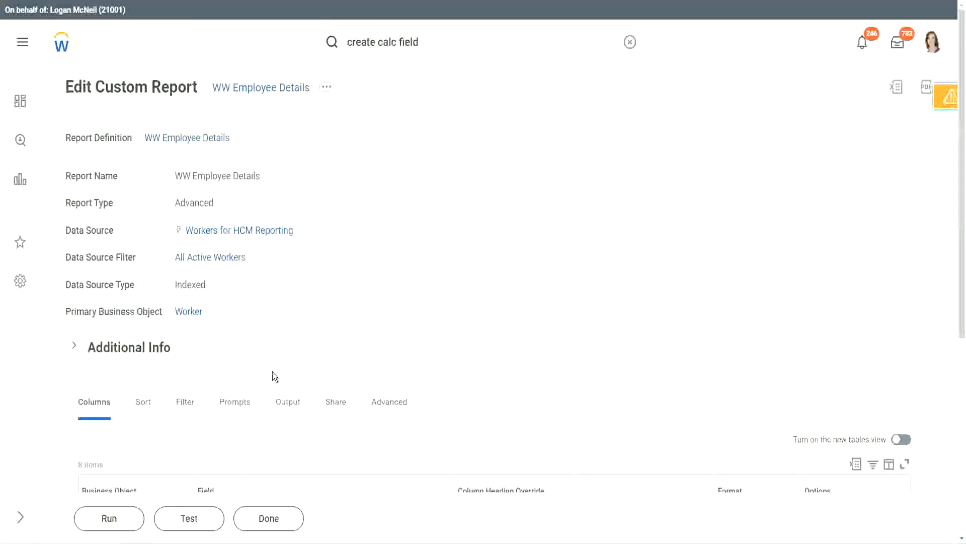
pyautogui.scroll(-5, 301, 343)
pyautogui.click(112, 517)
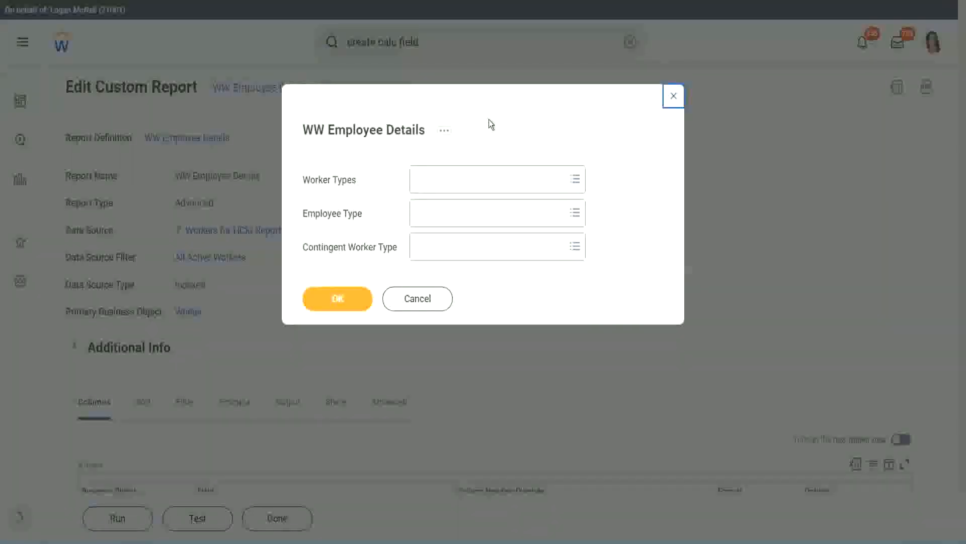
pyautogui.click(337, 298)
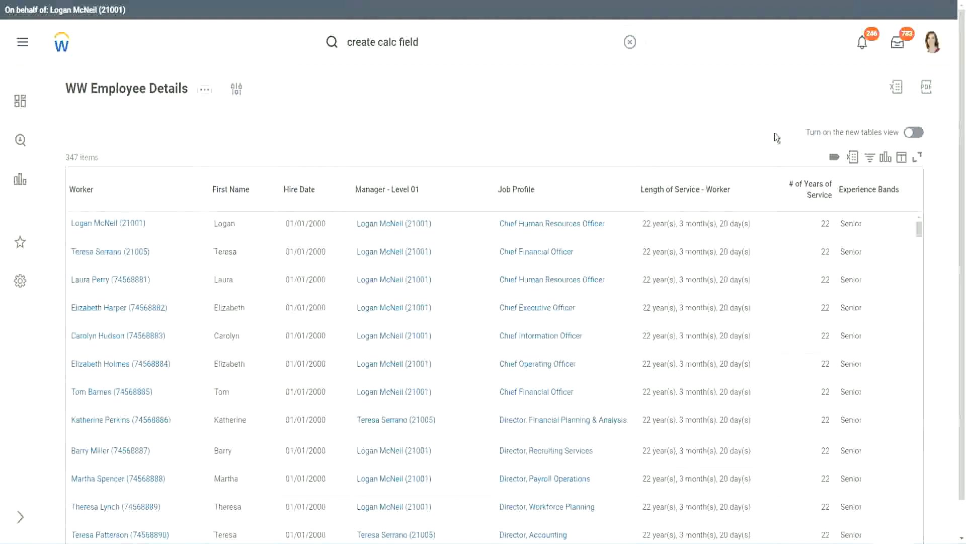
# Compare the first worker's years of service and experience band with the 16 - 30 years range for Senior in the Notepad++ notes
pyautogui.scroll(-1, 778, 138)
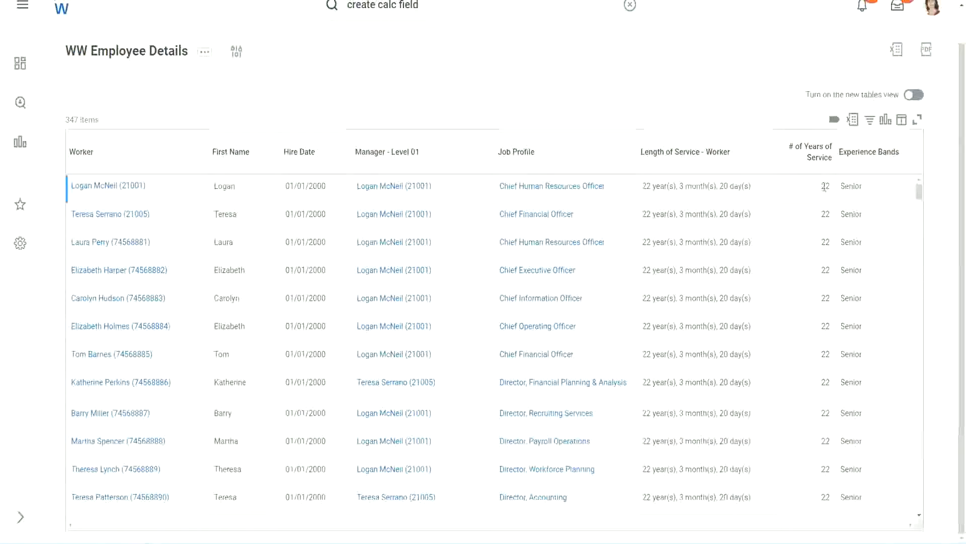
pyautogui.doubleClick(825, 186)
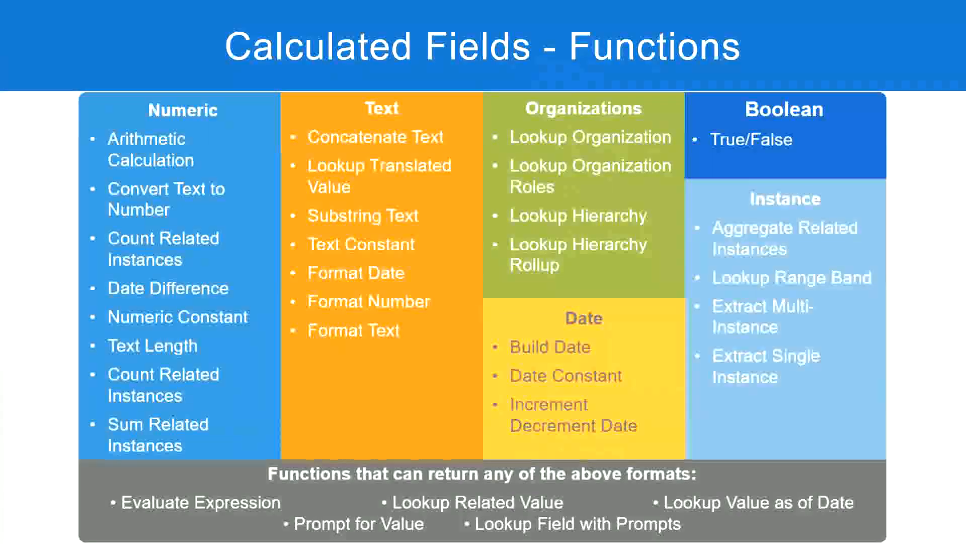
pyautogui.hotkey('alt', 'Tab')
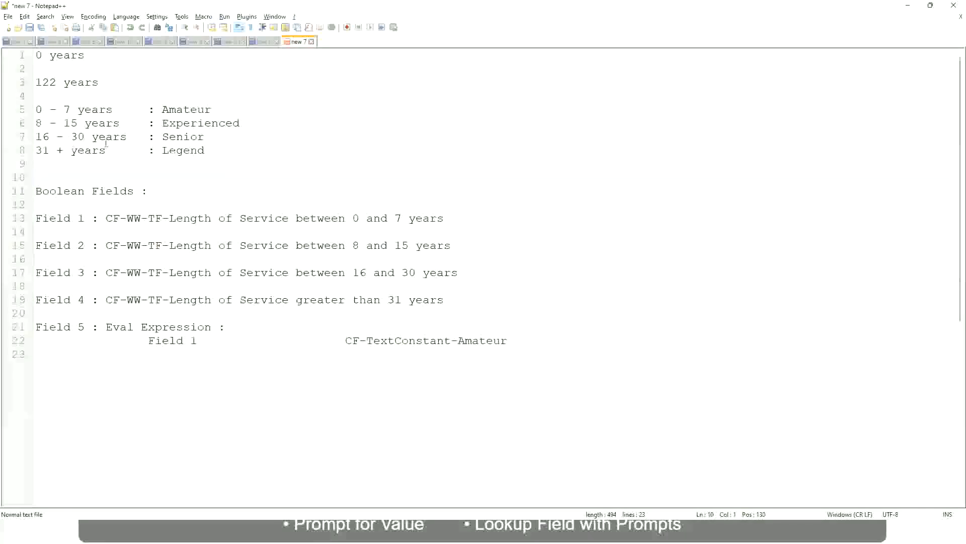
pyautogui.click(164, 136)
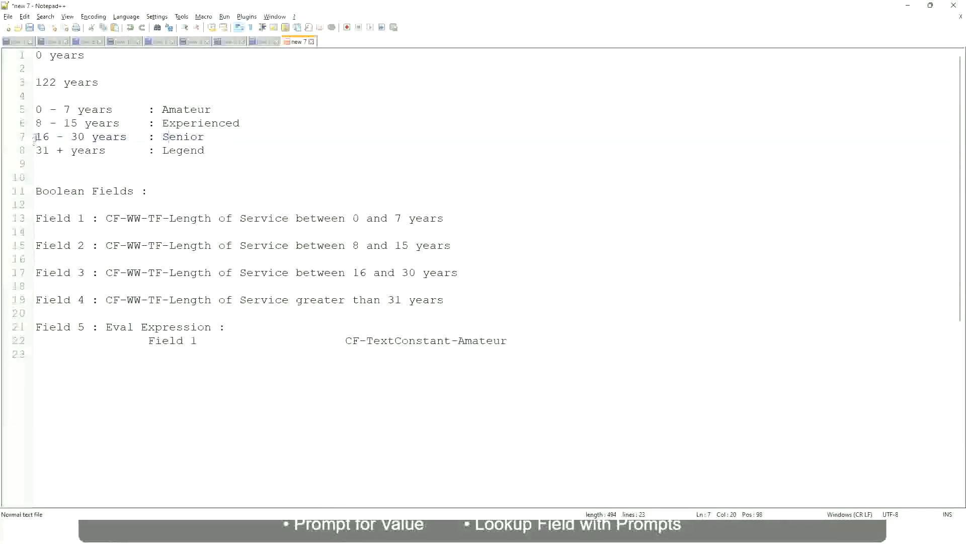
pyautogui.moveTo(35, 137); pyautogui.dragTo(94, 138)
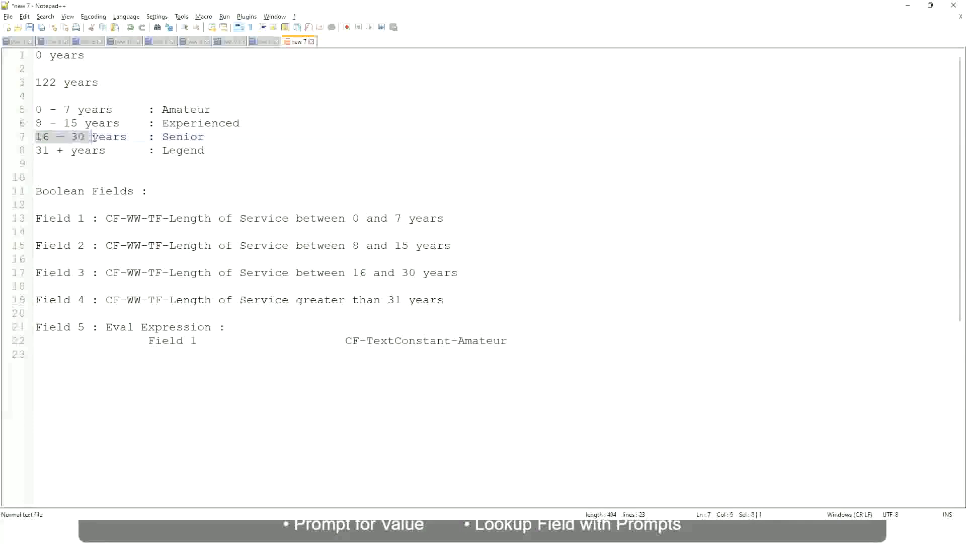
pyautogui.doubleClick(180, 137)
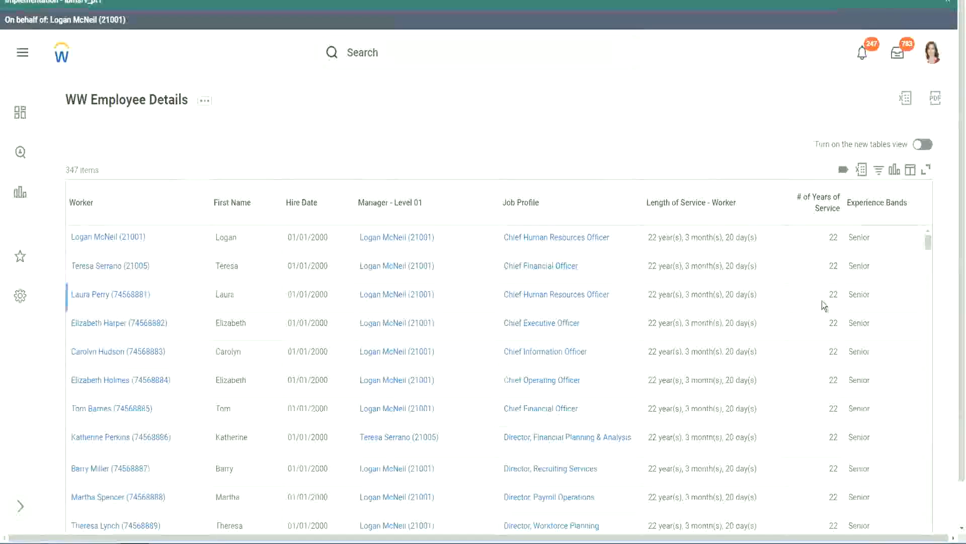
# Switch back to the Workday report and examine the years of service against the Experience Bands values across the worker rows
pyautogui.scroll(-2, 828, 300)
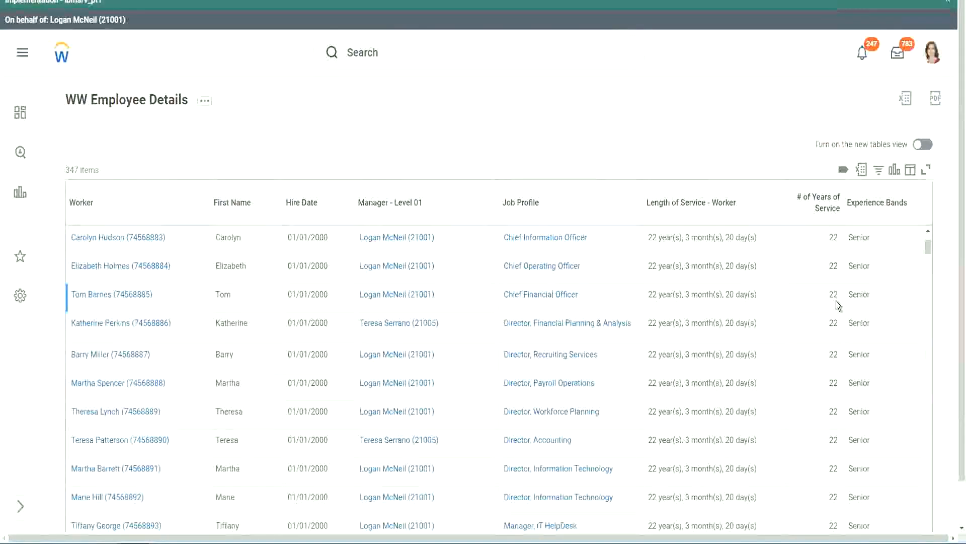
pyautogui.scroll(-5, 836, 302)
pyautogui.scroll(-5, 842, 333)
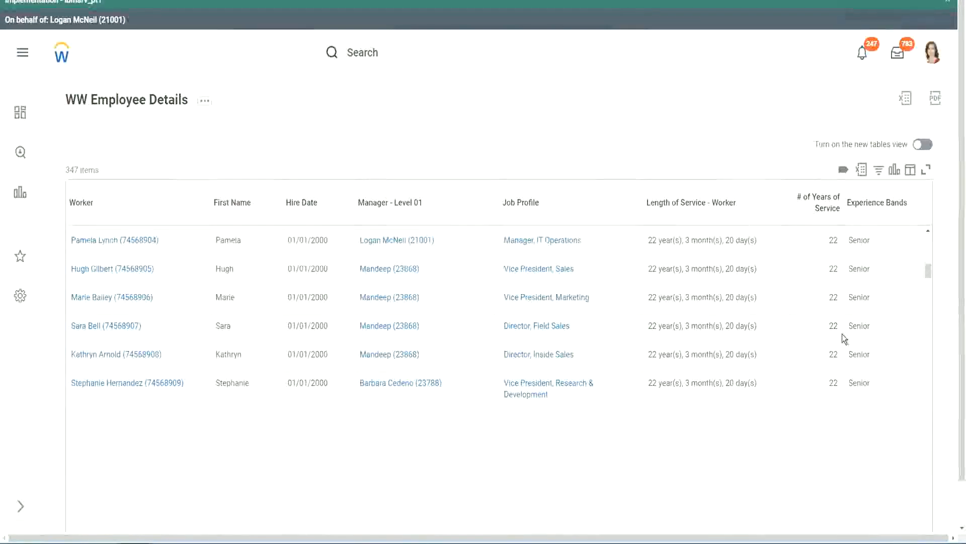
pyautogui.scroll(-1, 850, 348)
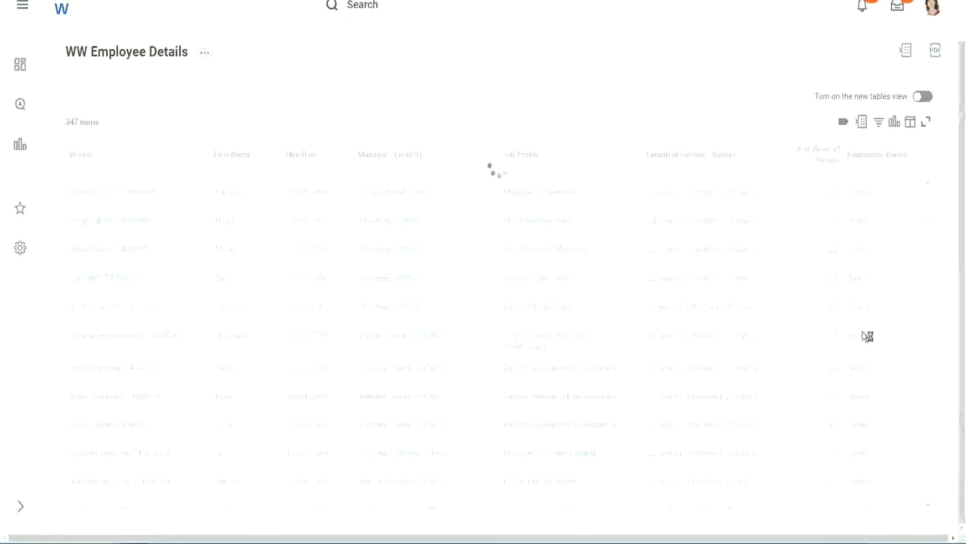
pyautogui.scroll(-5, 895, 283)
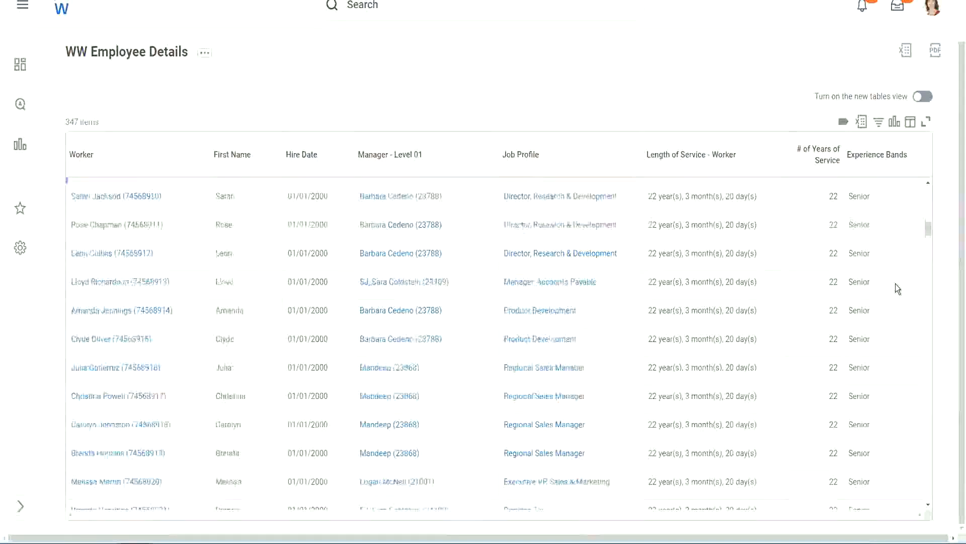
pyautogui.scroll(-3, 895, 284)
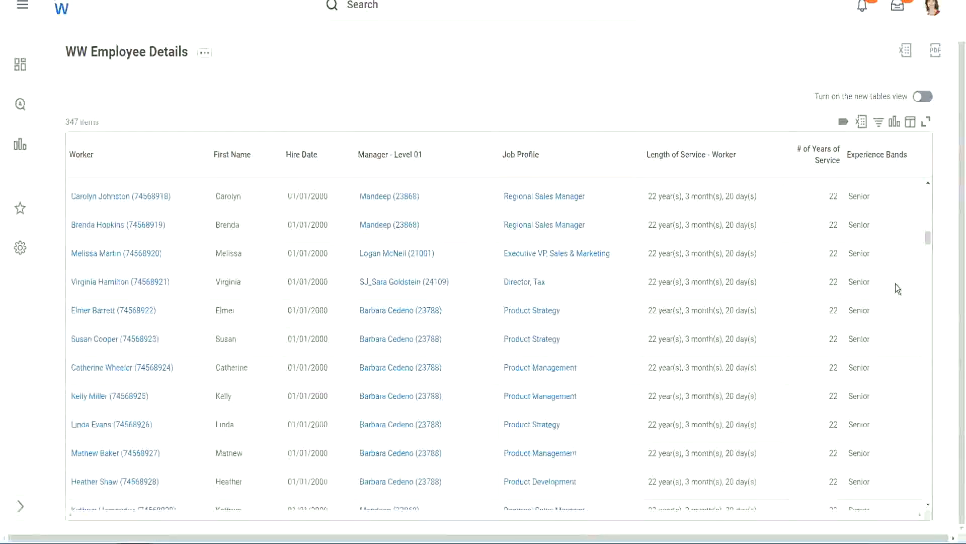
pyautogui.scroll(-10, 896, 283)
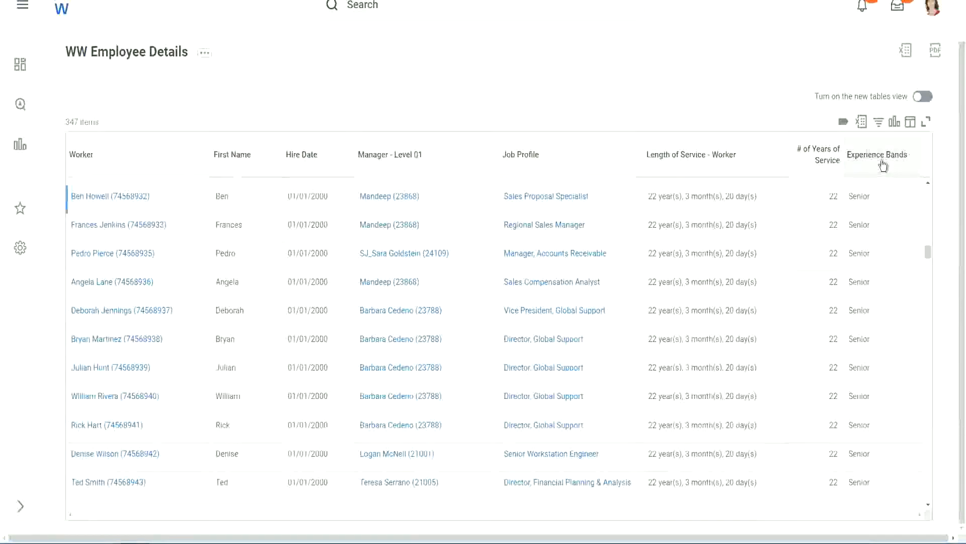
# Filter the report's Experience Bands column for values that contain Amateur
pyautogui.click(881, 161)
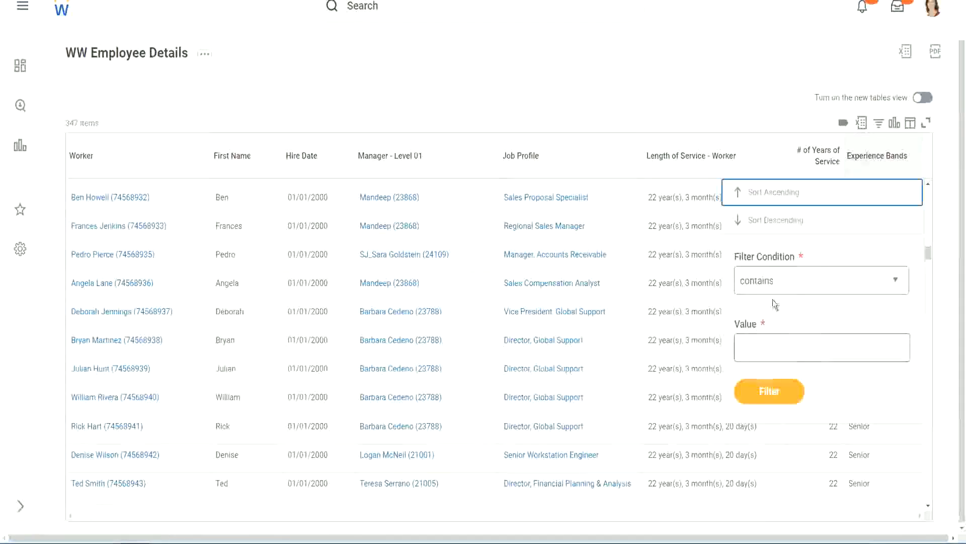
pyautogui.click(766, 339)
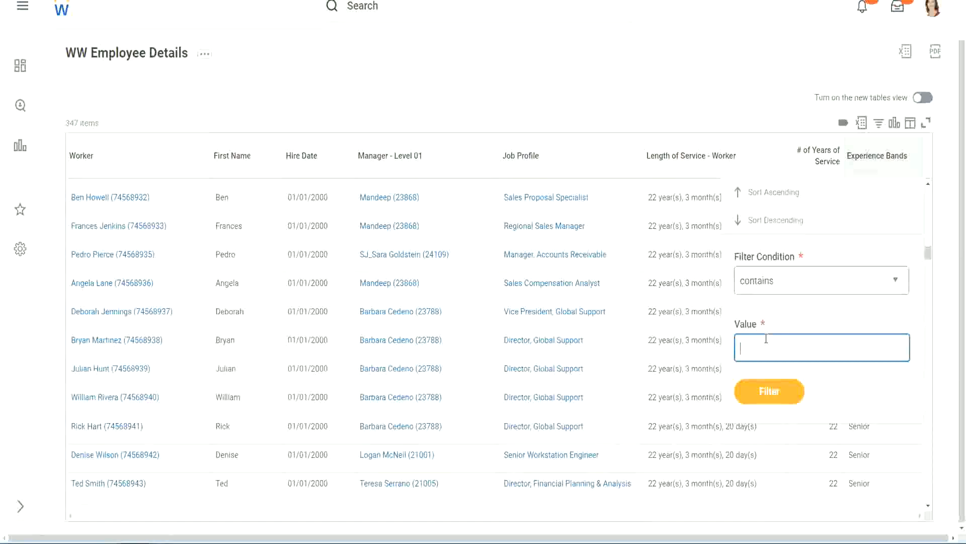
pyautogui.write('Amate')
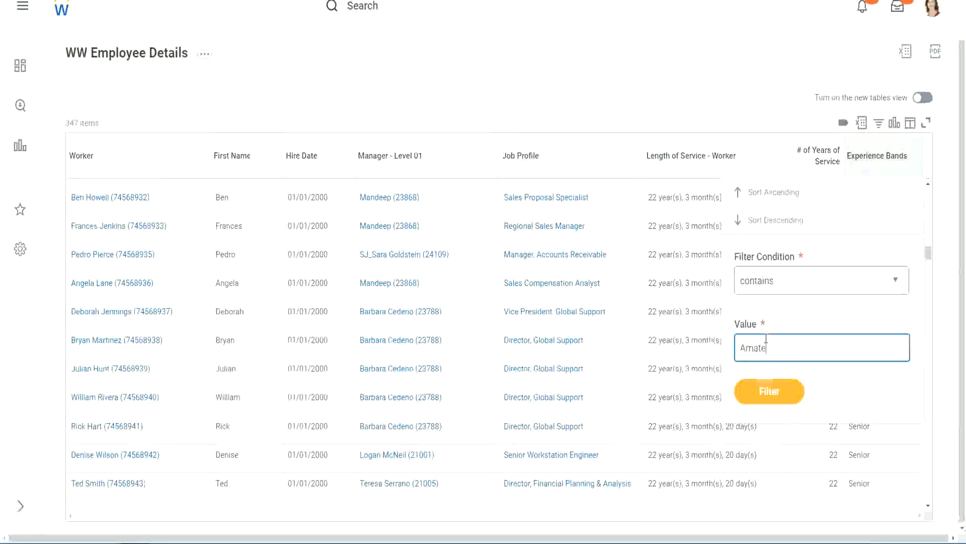
pyautogui.write('ur')
pyautogui.click(762, 396)
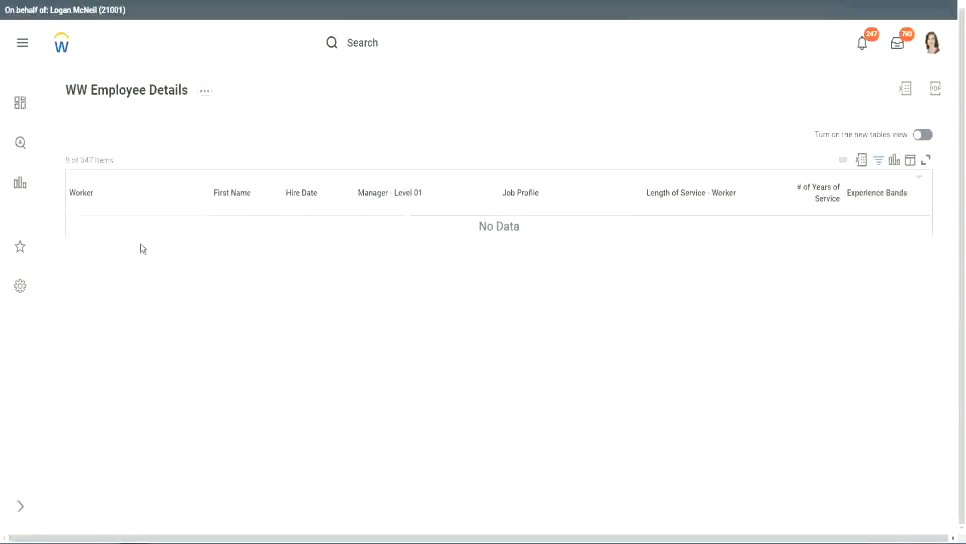
# Change the Experience Bands filter value to Legend and look through the filtered workers
pyautogui.click(874, 194)
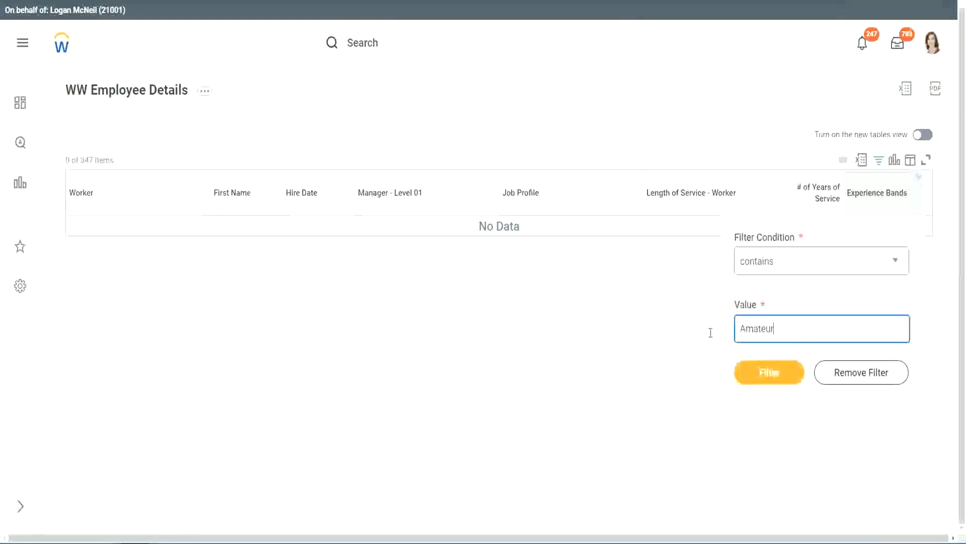
pyautogui.moveTo(711, 332); pyautogui.dragTo(690, 331)
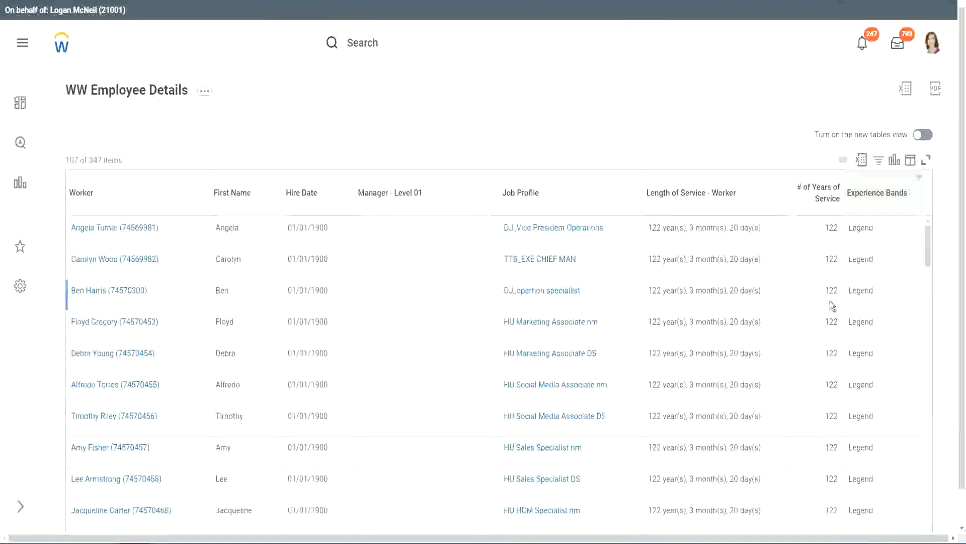
pyautogui.scroll(-15, 830, 301)
pyautogui.scroll(-5, 830, 300)
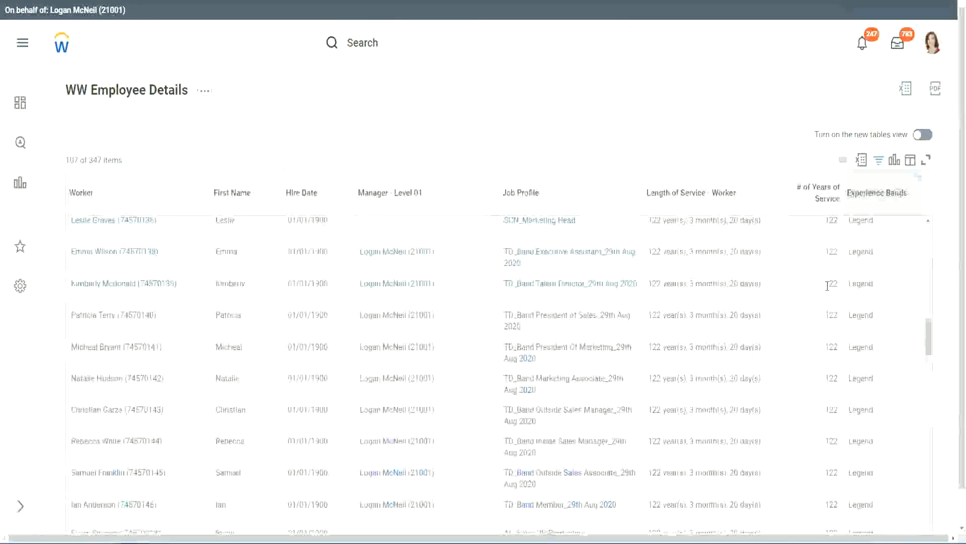
pyautogui.scroll(-10, 827, 287)
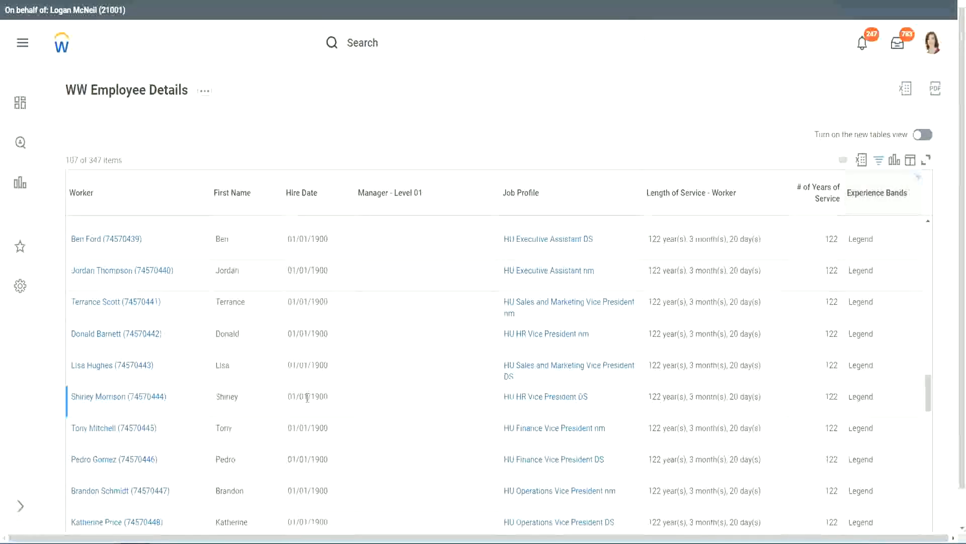
# Check the hire dates and numbers of years of service of the Legend workers through to the end of the list
pyautogui.doubleClick(316, 395)
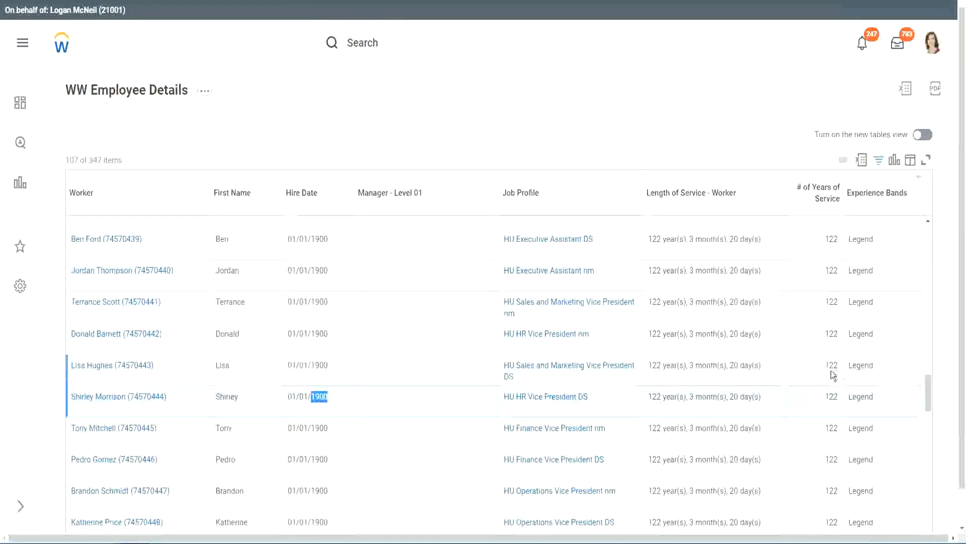
pyautogui.scroll(-1, 821, 374)
pyautogui.scroll(-3, 819, 374)
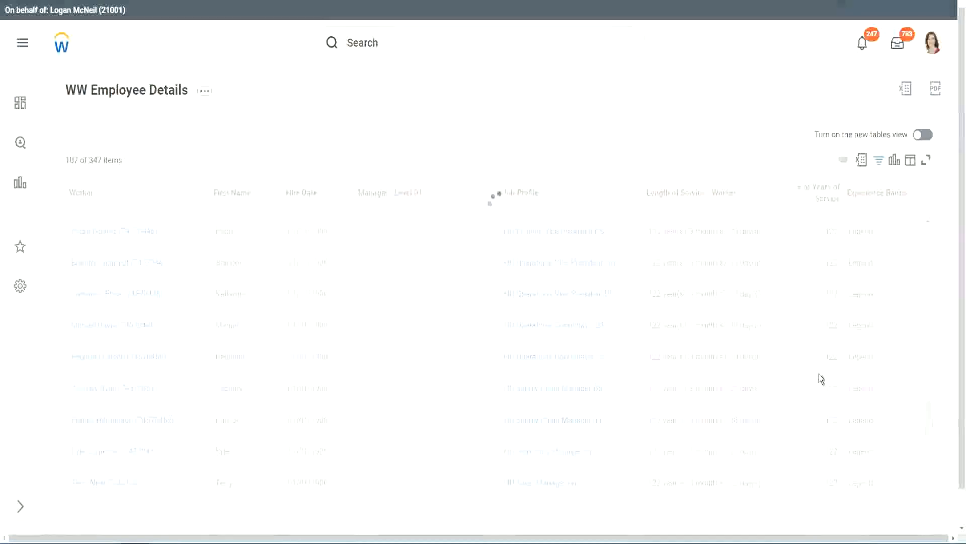
pyautogui.scroll(-20, 820, 373)
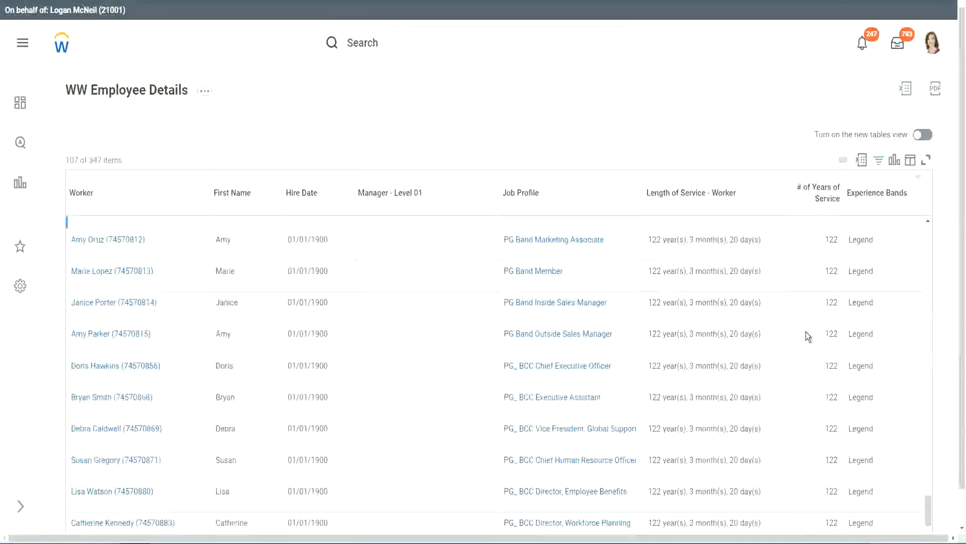
pyautogui.scroll(-3, 805, 332)
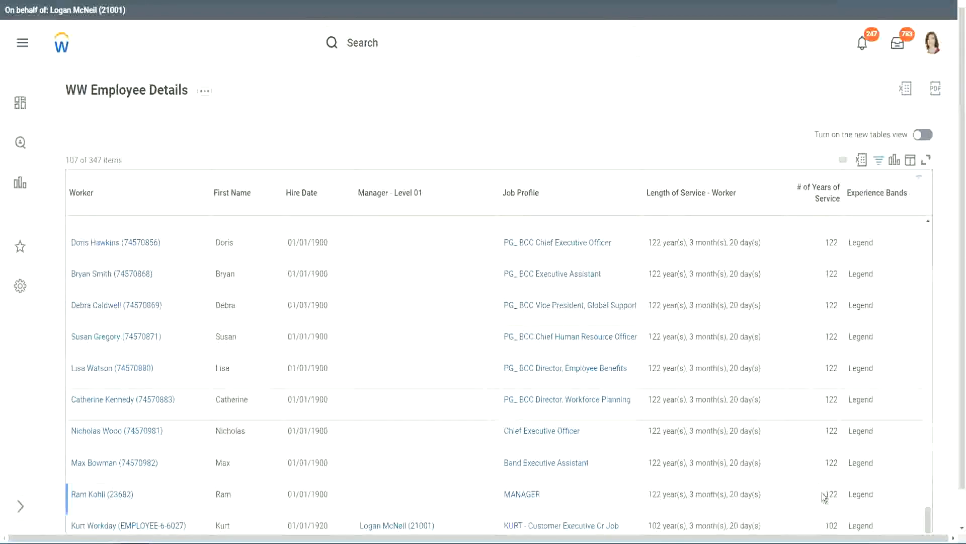
pyautogui.doubleClick(831, 525)
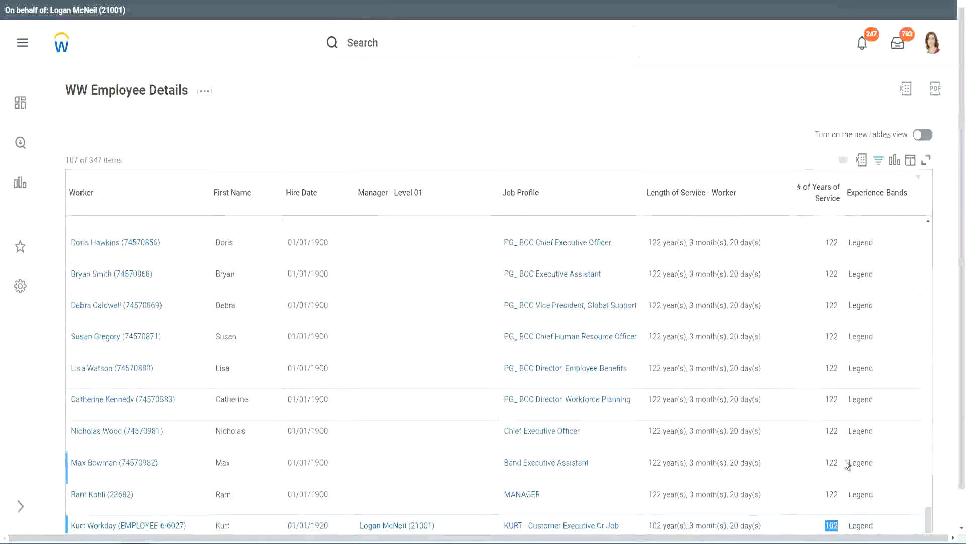
pyautogui.moveTo(832, 430); pyautogui.dragTo(838, 431)
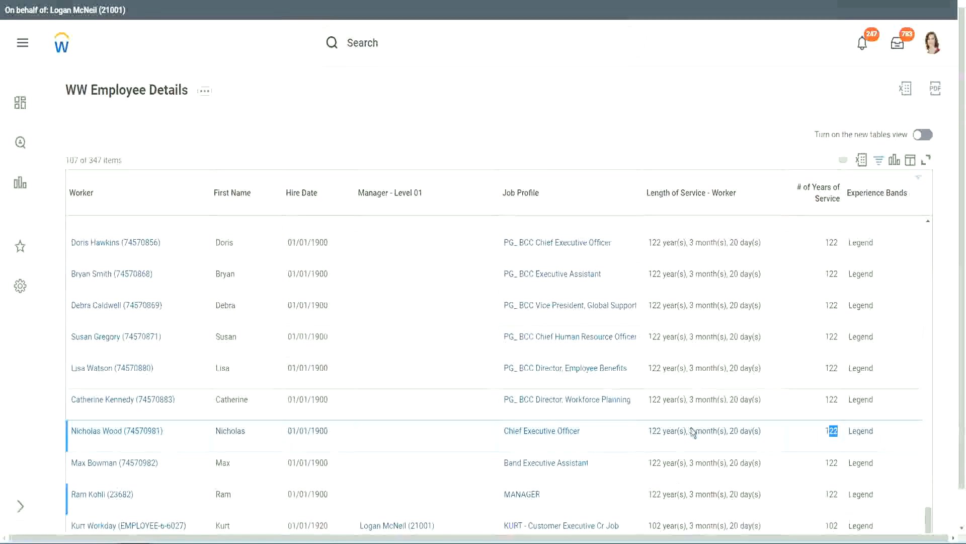
pyautogui.click(812, 401)
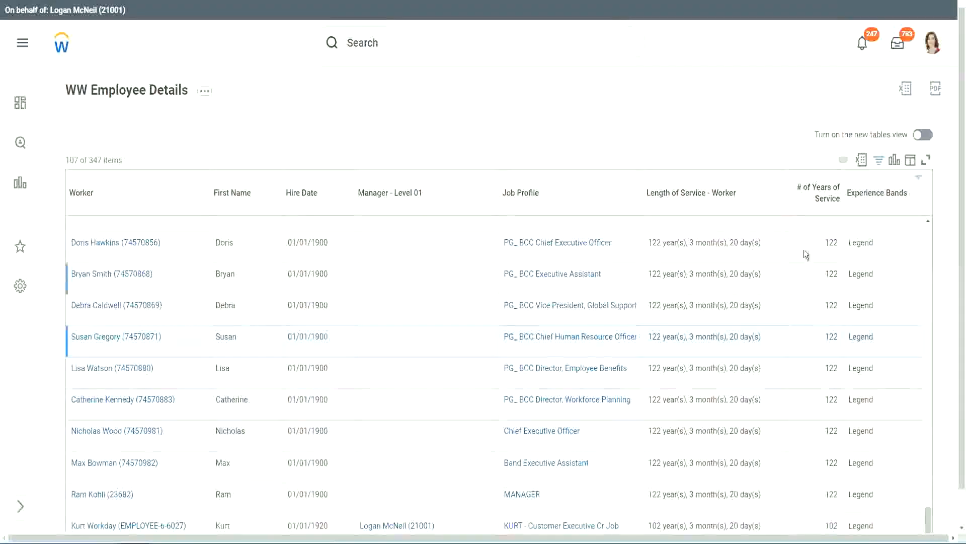
# Change the Experience Bands column's filter value to Experienced, keeping the contains condition, and apply the filter
pyautogui.click(883, 199)
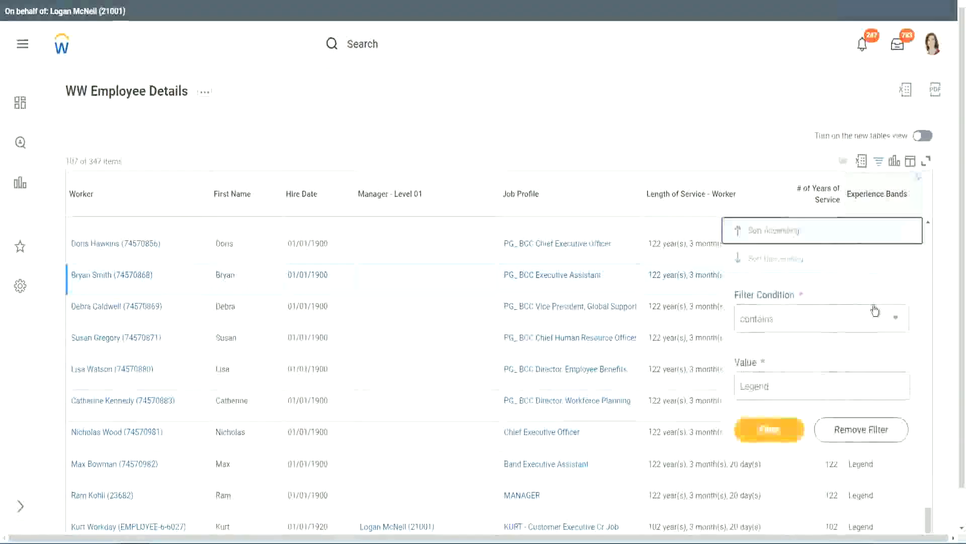
pyautogui.click(791, 387)
pyautogui.hotkey('ctrl', 'a')
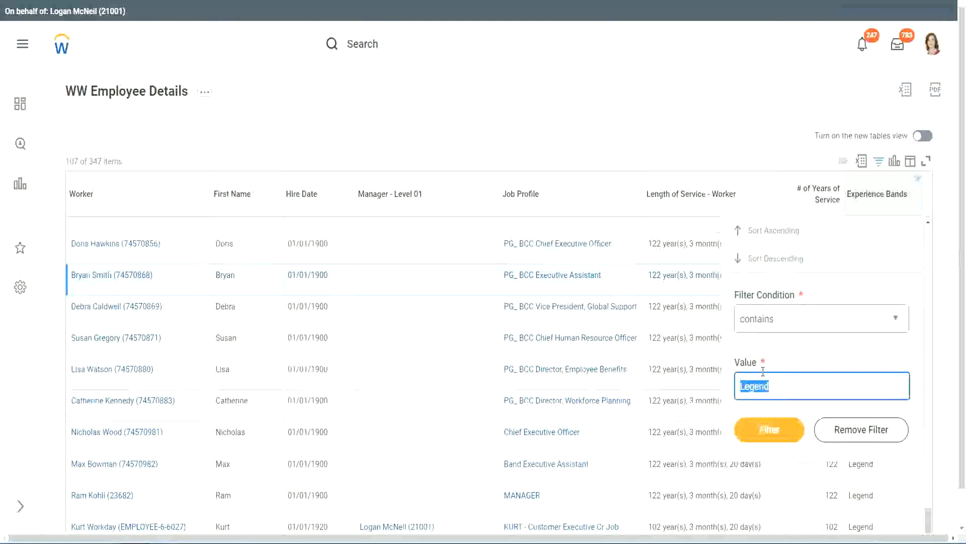
pyautogui.write('Ex')
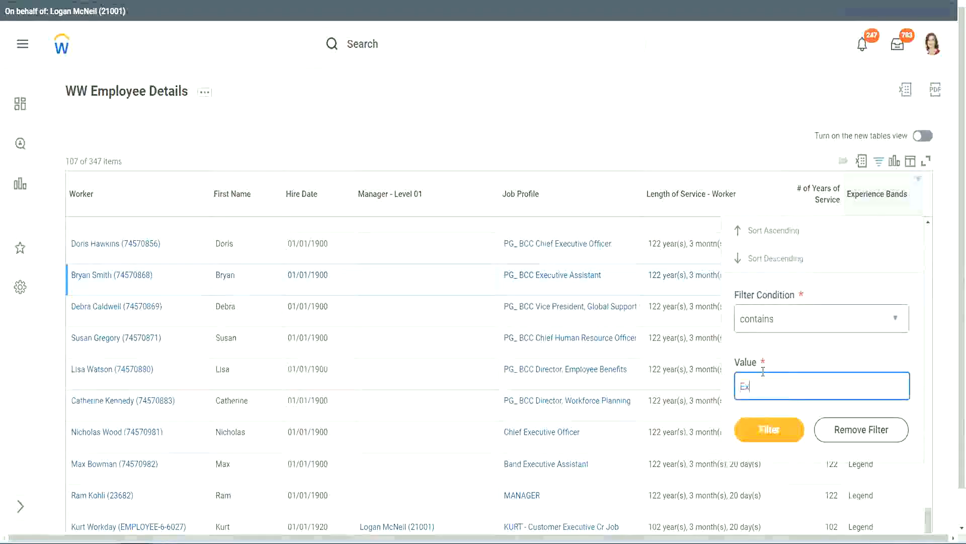
pyautogui.write('per')
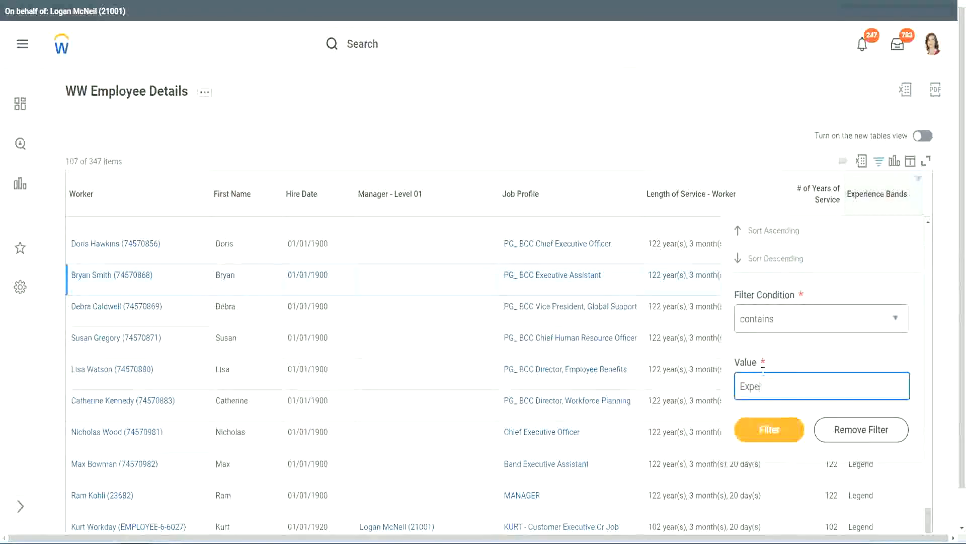
pyautogui.write('ienced')
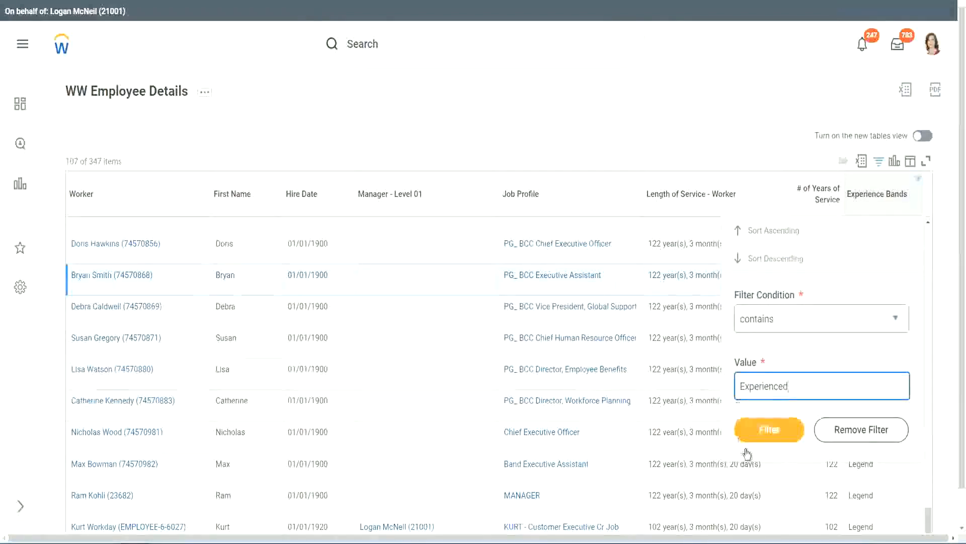
pyautogui.click(775, 429)
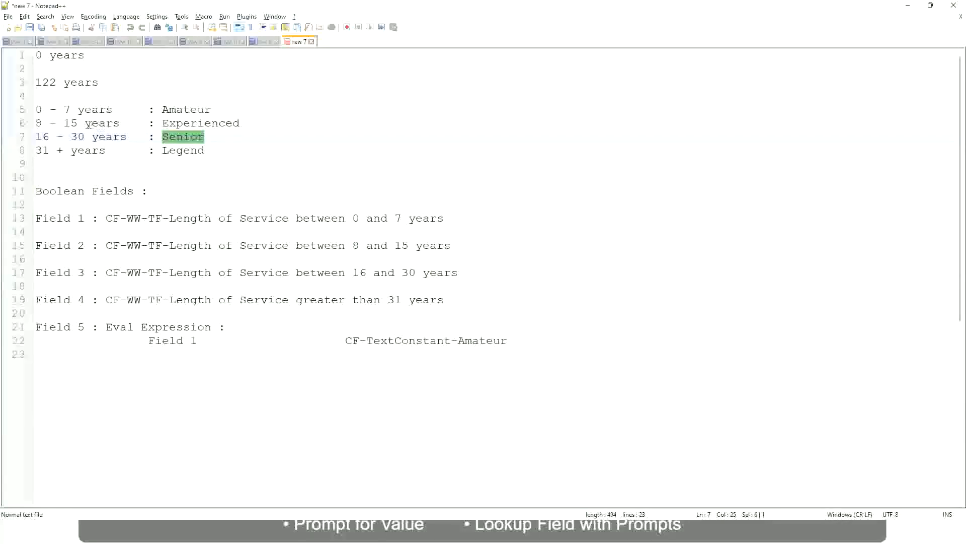
# Switch to the Notepad++ notes and review the years range defined for the Experienced band
pyautogui.click(54, 124)
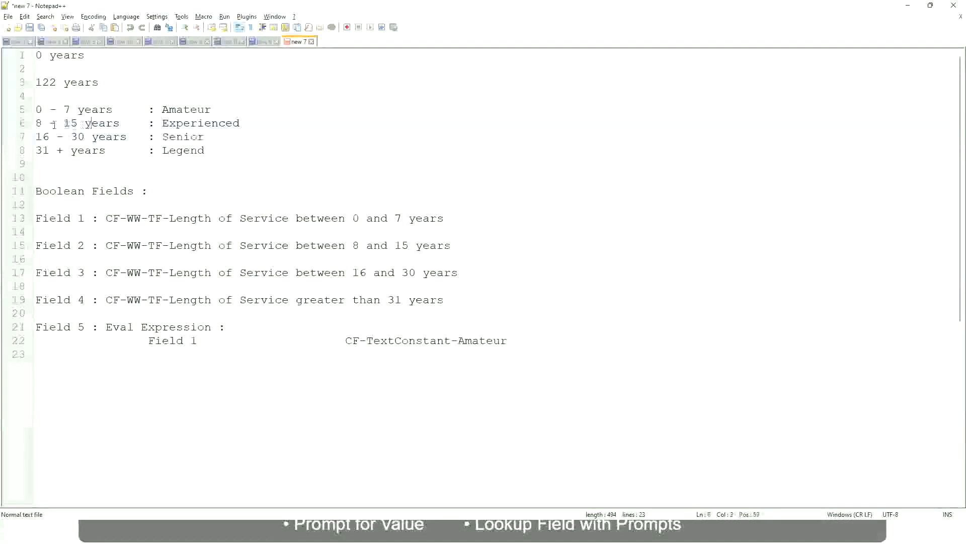
pyautogui.moveTo(43, 123); pyautogui.dragTo(77, 124)
pyautogui.click(82, 123)
pyautogui.click(112, 123)
# Return to the Workday report and compare the number of years of service with the Experienced band down the filtered worker rows
pyautogui.hotkey('alt', 'Tab')
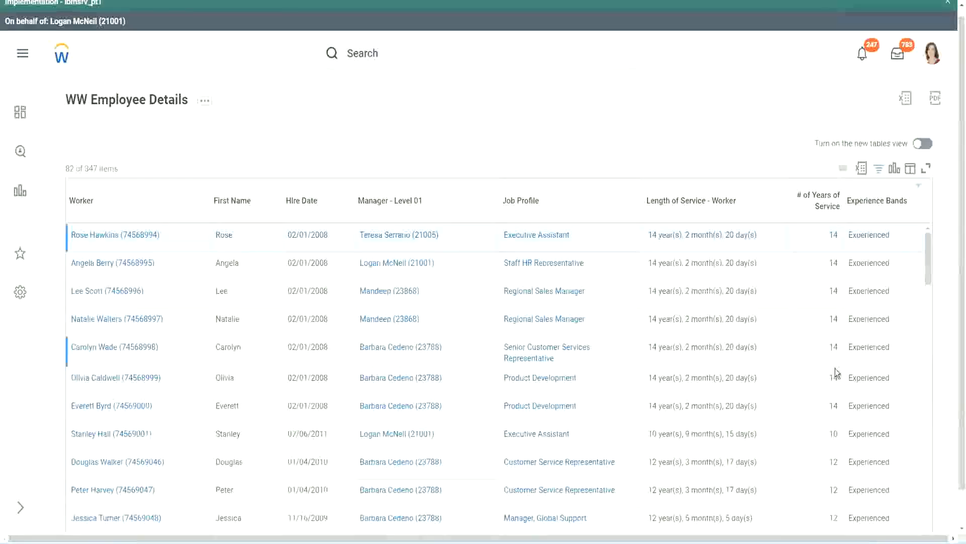
pyautogui.scroll(-3, 835, 368)
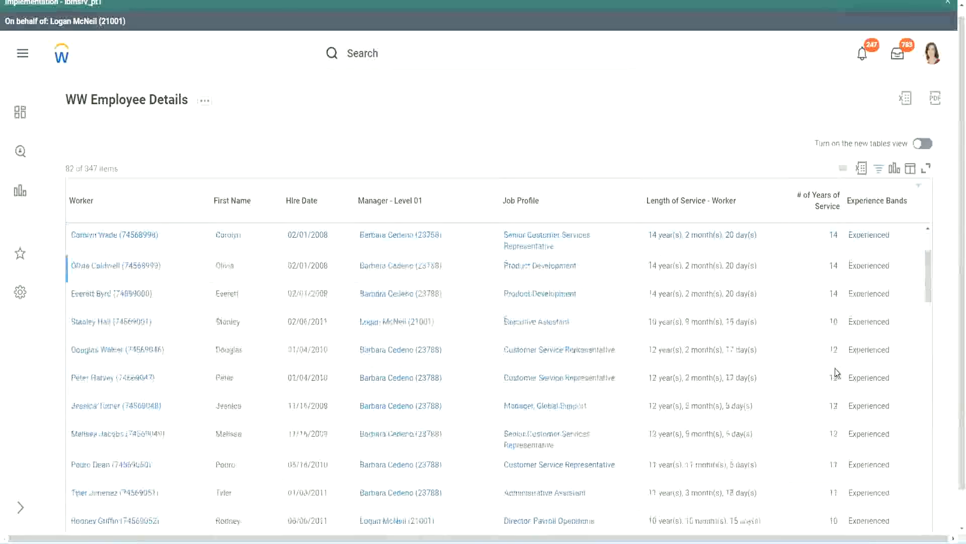
pyautogui.doubleClick(833, 266)
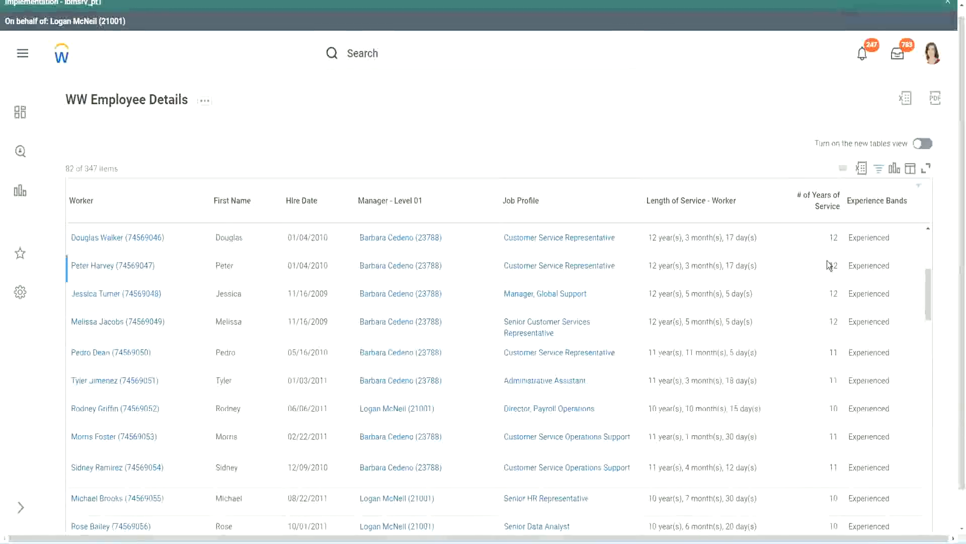
pyautogui.doubleClick(861, 265)
pyautogui.scroll(-3, 825, 404)
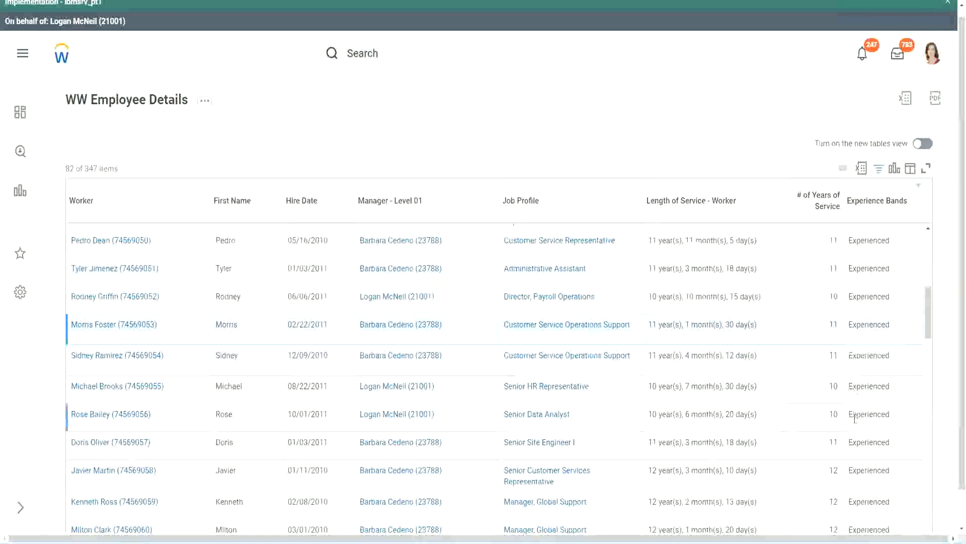
pyautogui.scroll(-5, 855, 418)
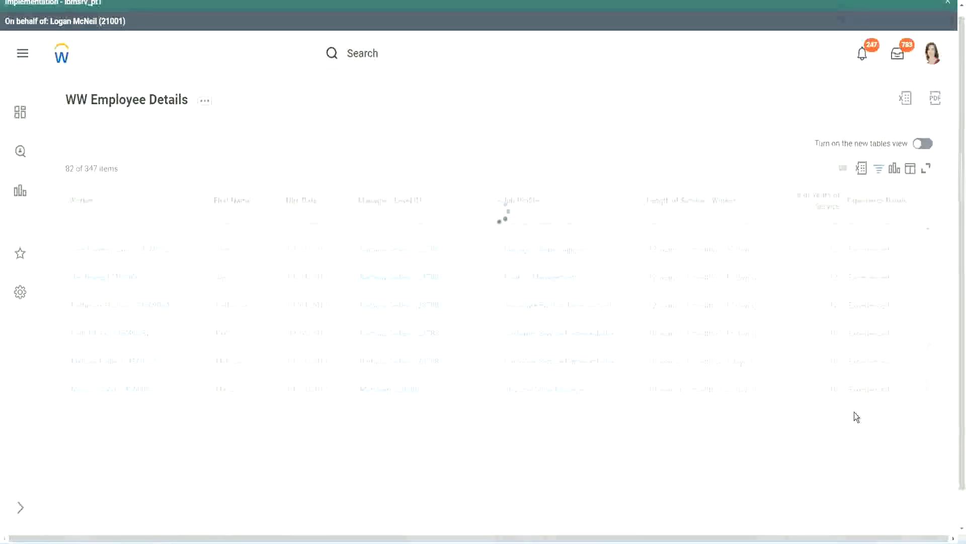